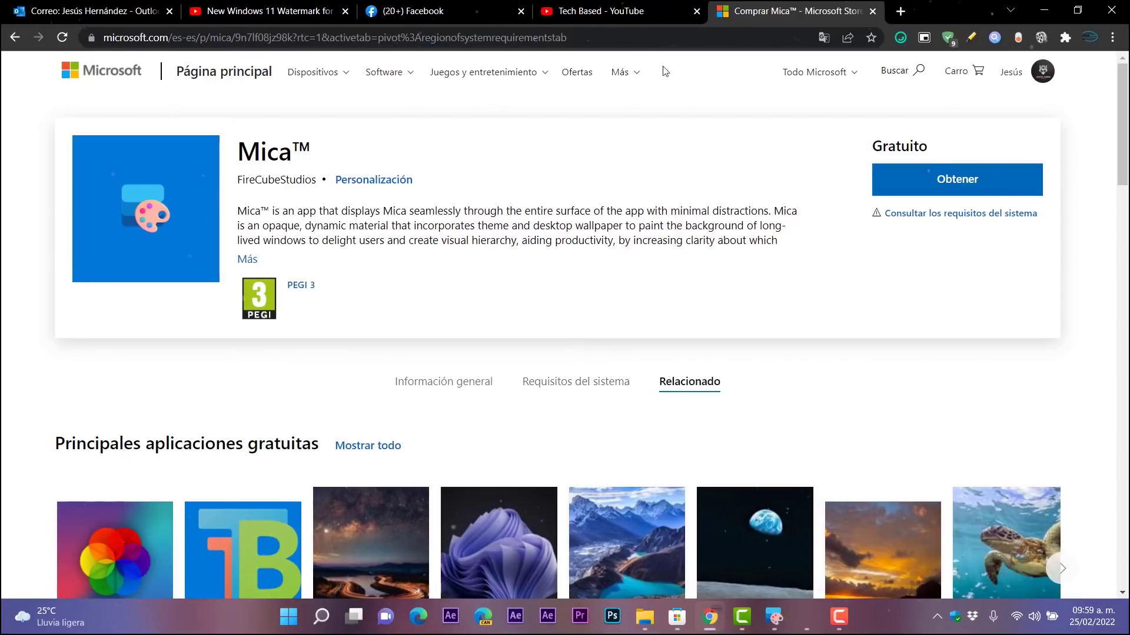
Switch to Microsoft Store, maximise it and review the Mica™ page's description, features, system requirements and additional information
click(677, 616)
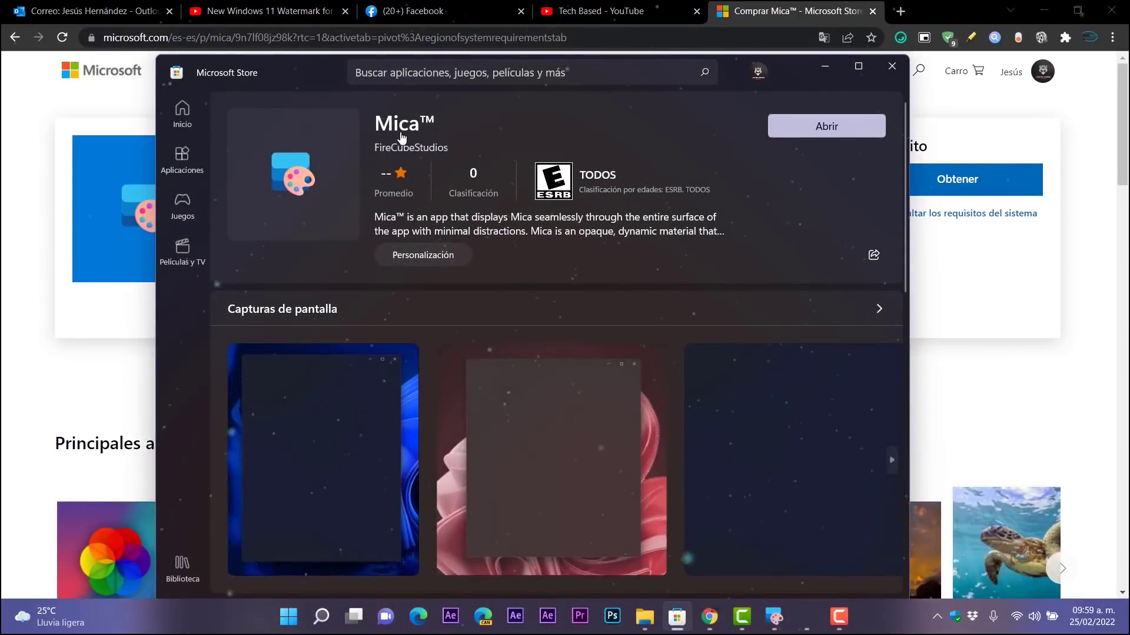
click(858, 65)
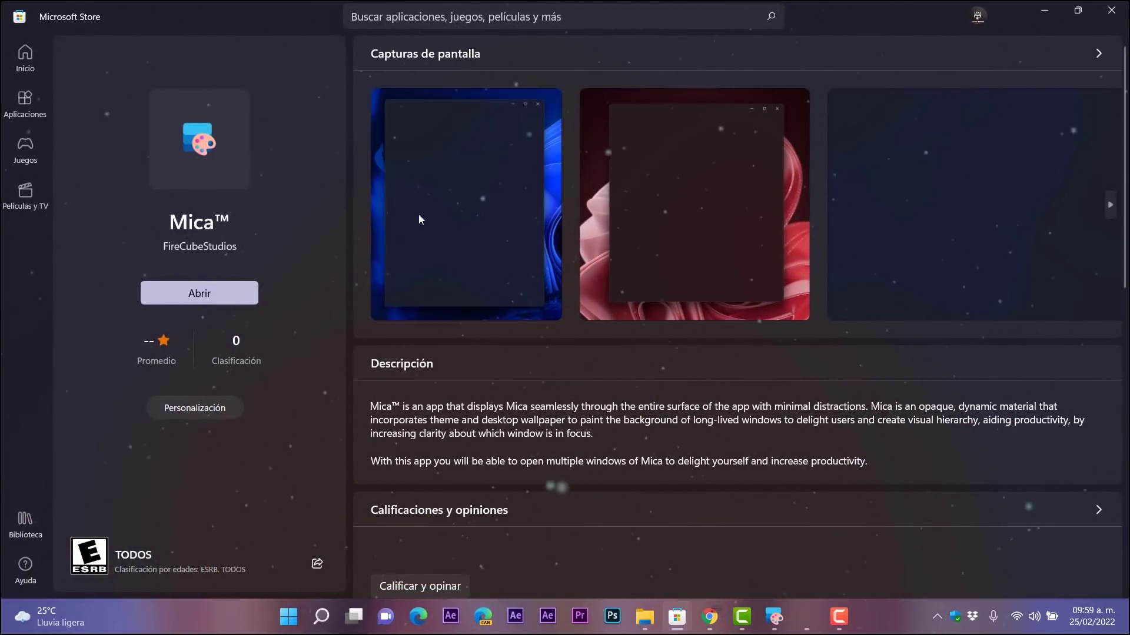
scroll(585, 485, down, 8)
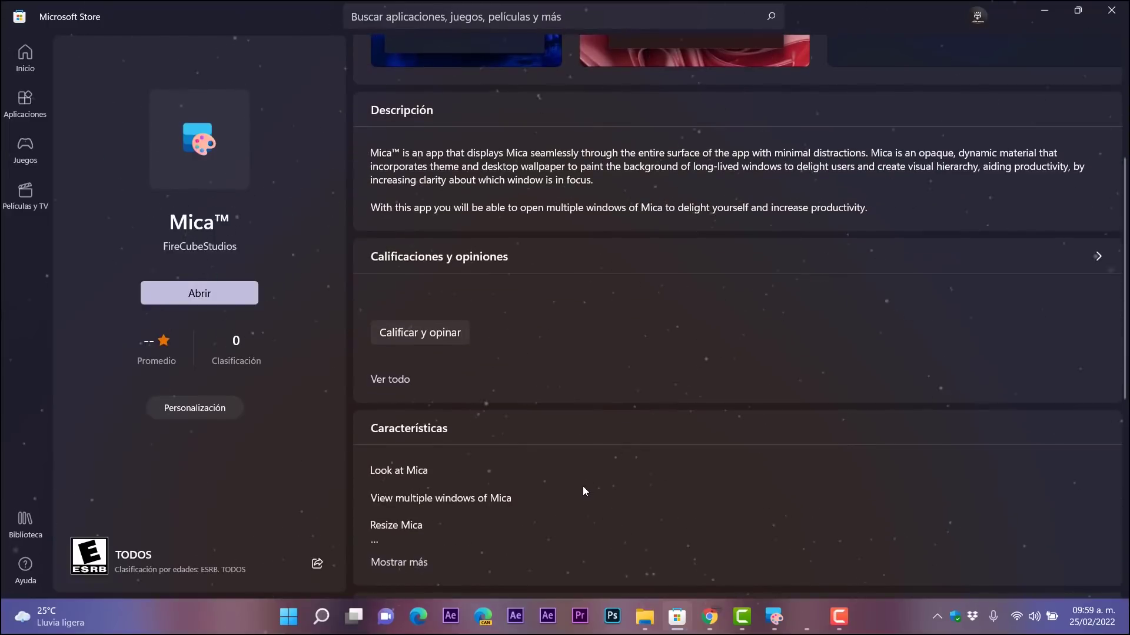
scroll(580, 490, down, 2)
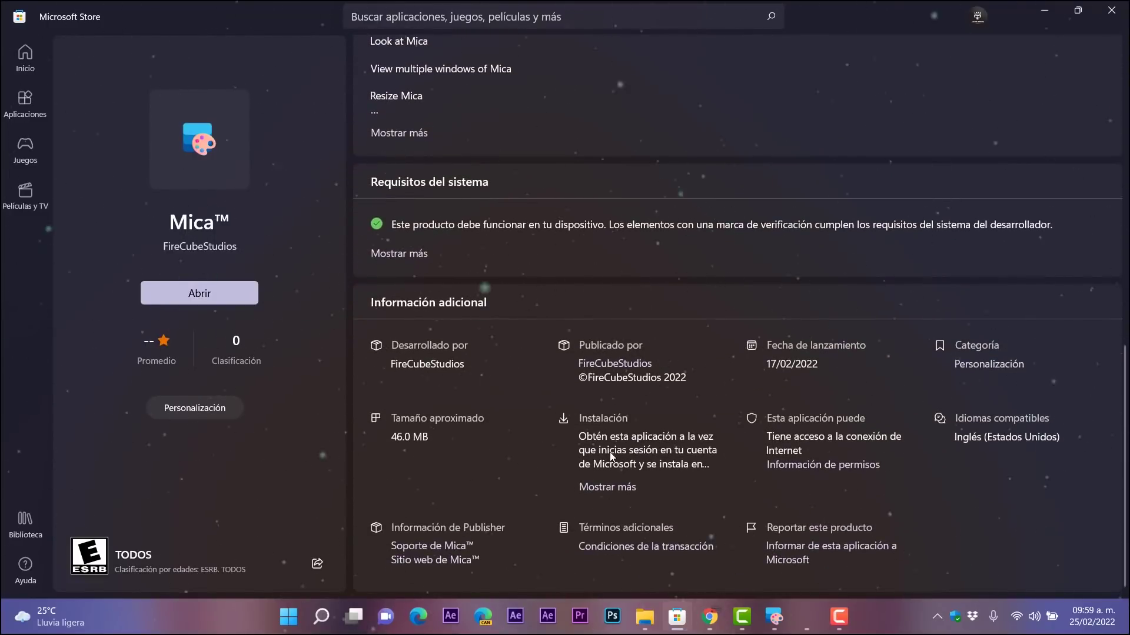
scroll(539, 466, up, 10)
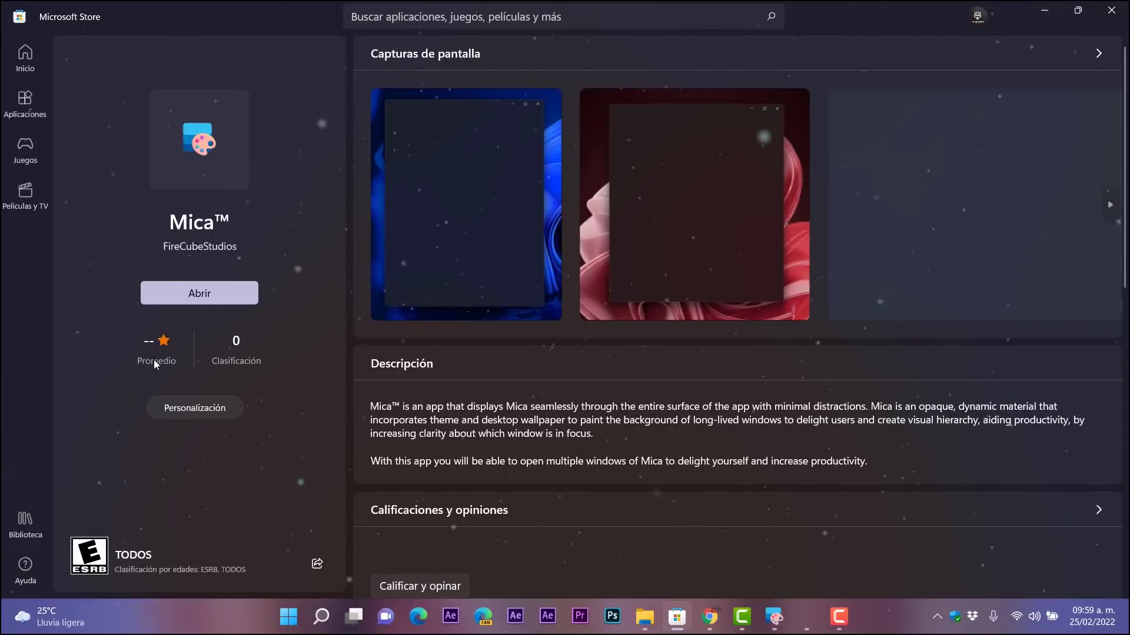
Launch Mica™ from its Store page, and reposition and enlarge its window on the desktop
click(180, 294)
drag(775, 73, 528, 77)
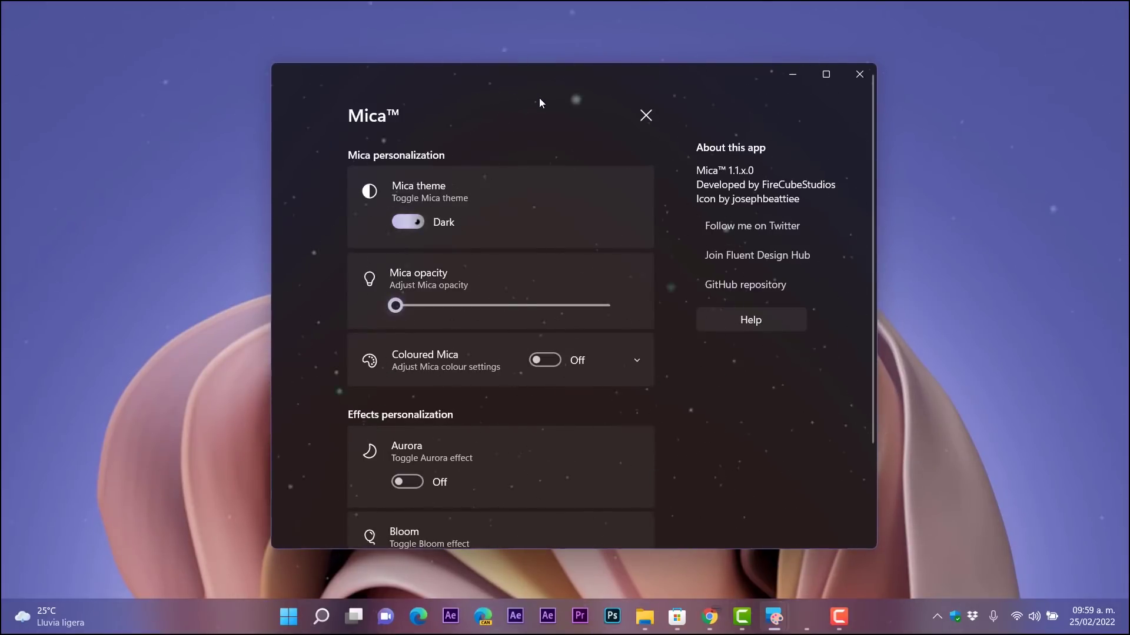
drag(530, 99, 415, 57)
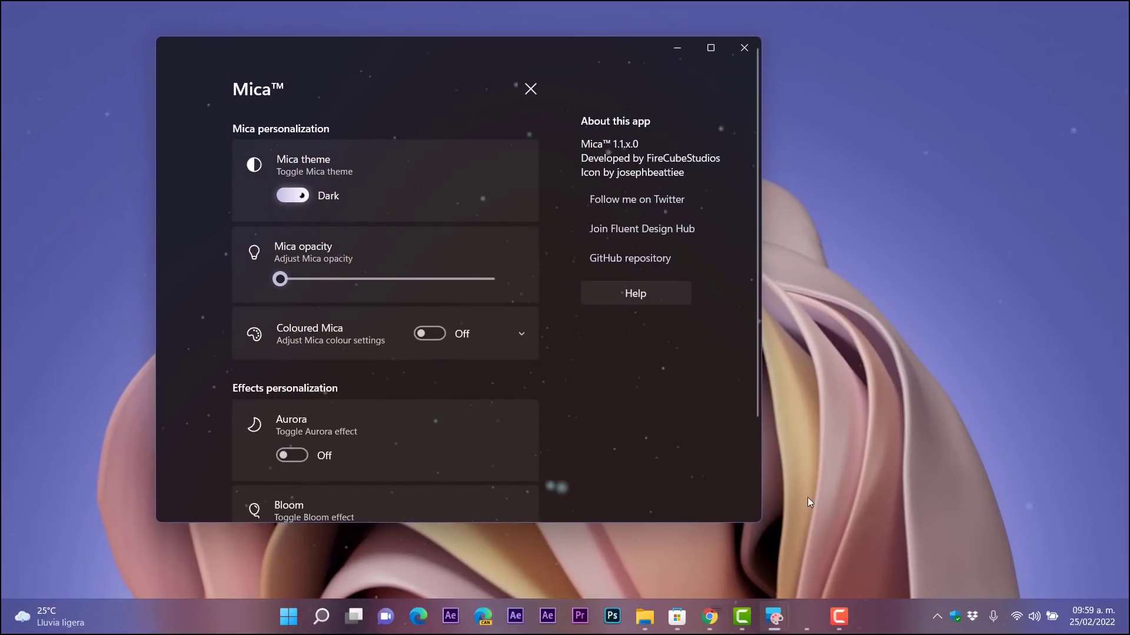
drag(760, 522, 913, 561)
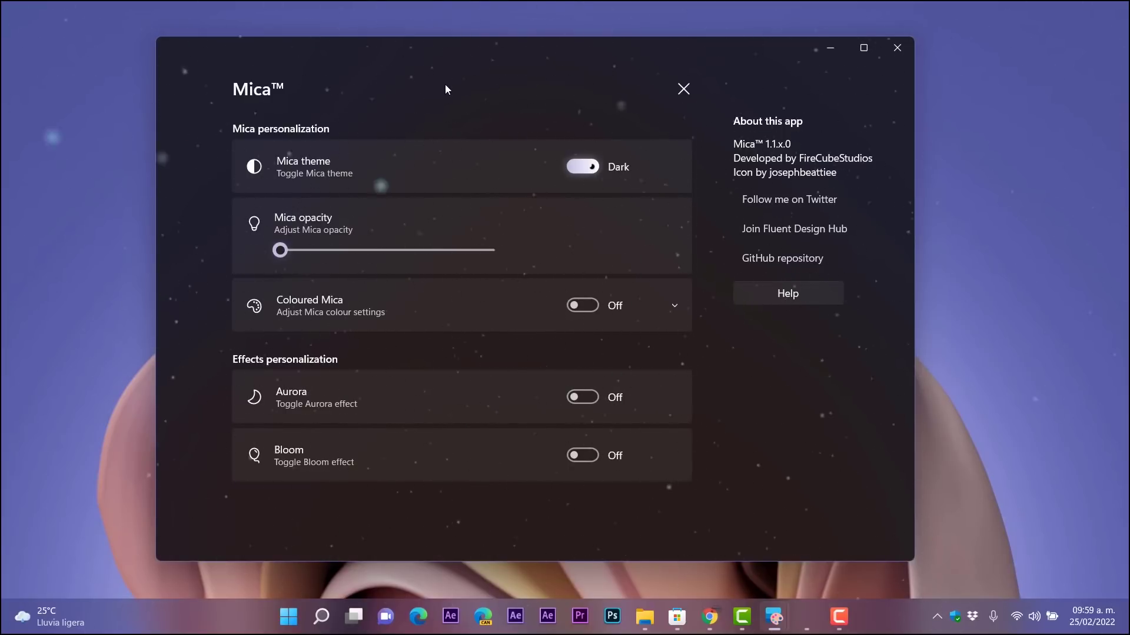
drag(386, 57, 391, 74)
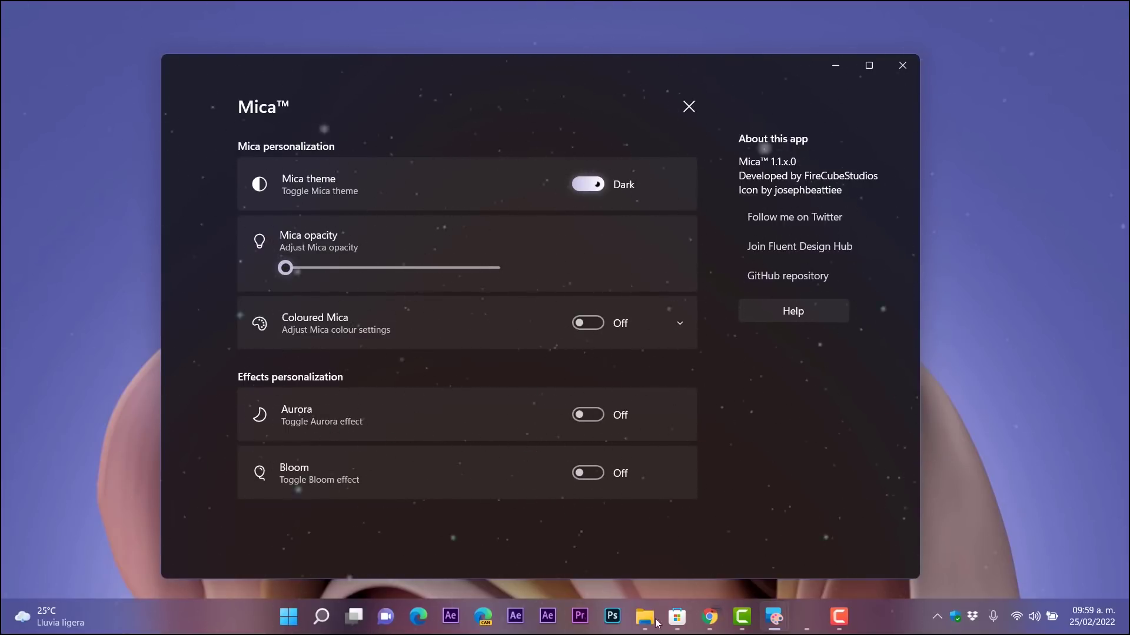
Bring up the File Explorer window and change the desktop wallpaper to the purple bloom on a dark background
click(643, 527)
drag(1029, 36, 642, 105)
click(747, 118)
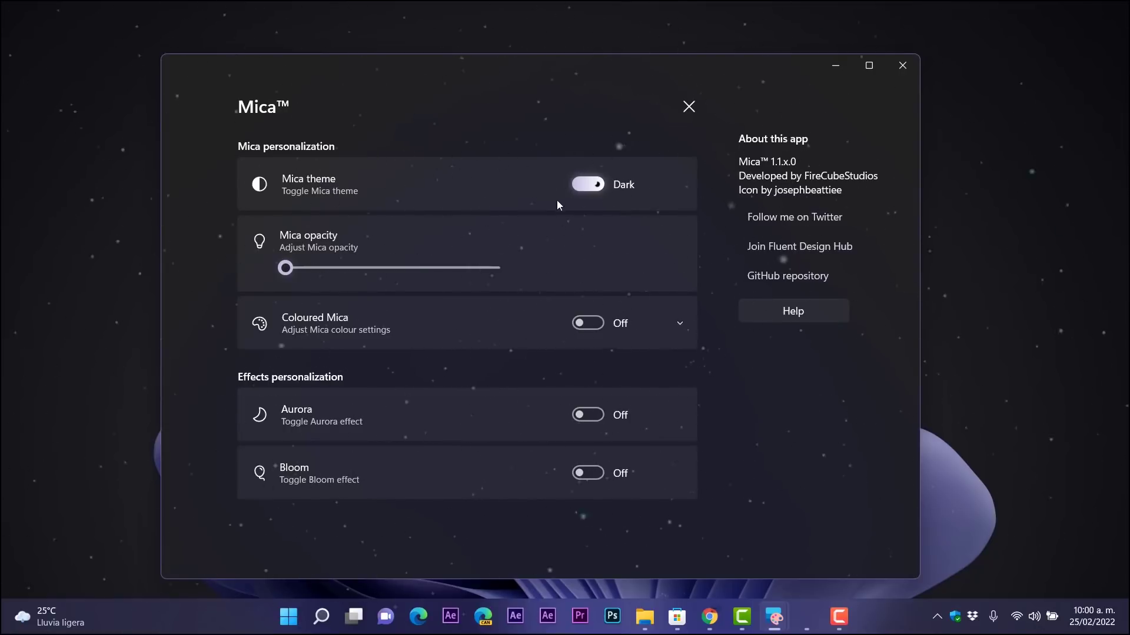
Switch the Mica theme back and forth between Light and Dark several times, finishing on Dark
click(577, 186)
click(577, 187)
click(577, 187)
click(577, 187)
click(577, 187)
click(577, 187)
click(577, 187)
click(577, 187)
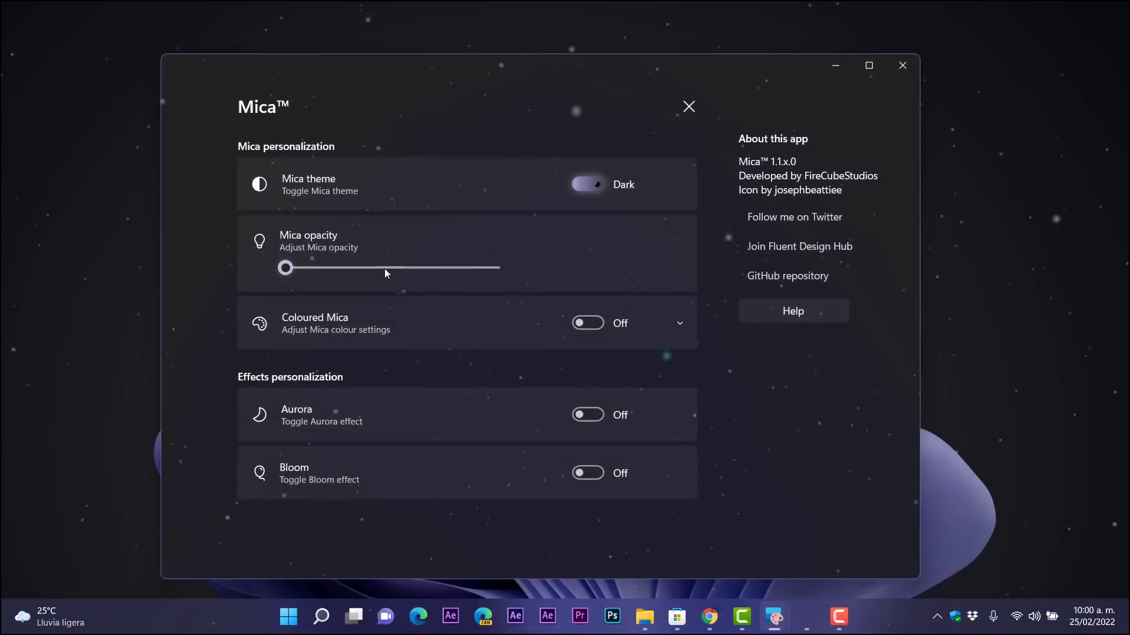
Raise the Mica opacity to slightly above the middle of its range and turn on Coloured Mica with its colour settings expanded
drag(293, 270, 410, 269)
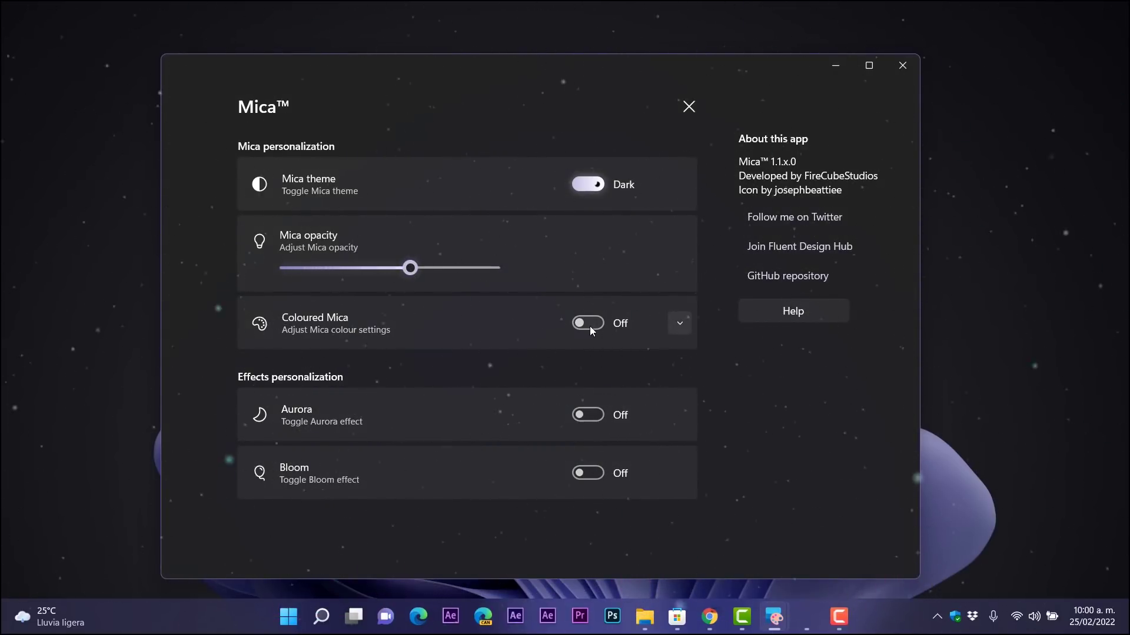
click(678, 326)
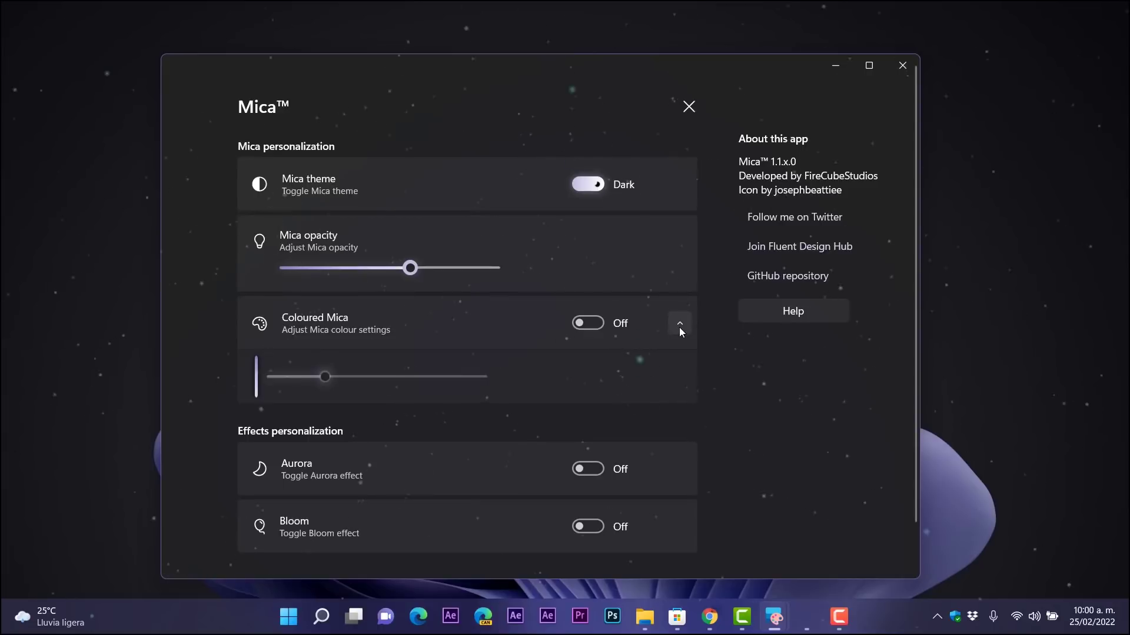
click(589, 325)
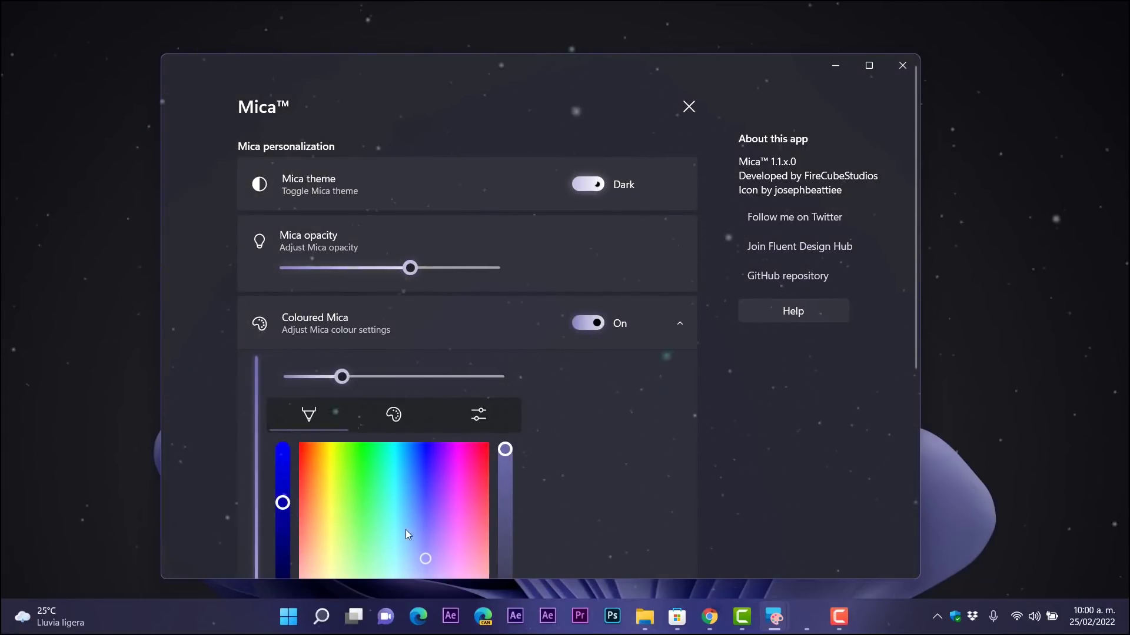
Pick a saturated blue-violet colour for Coloured Mica, brighten it slightly and collapse the colour settings
drag(420, 518, 436, 446)
drag(282, 502, 281, 480)
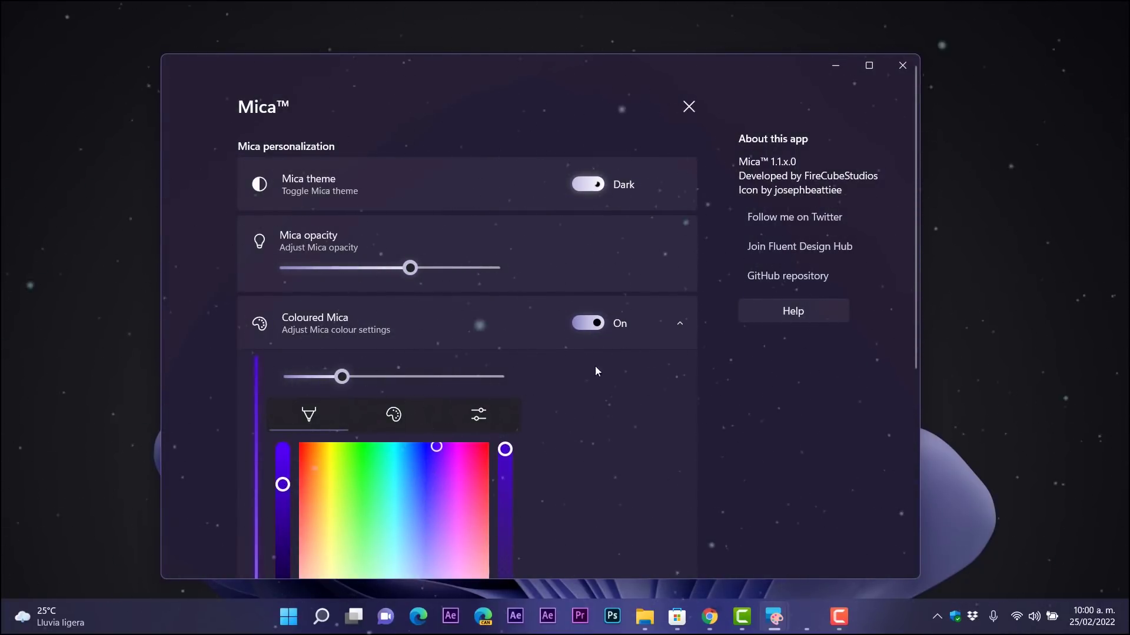
click(680, 323)
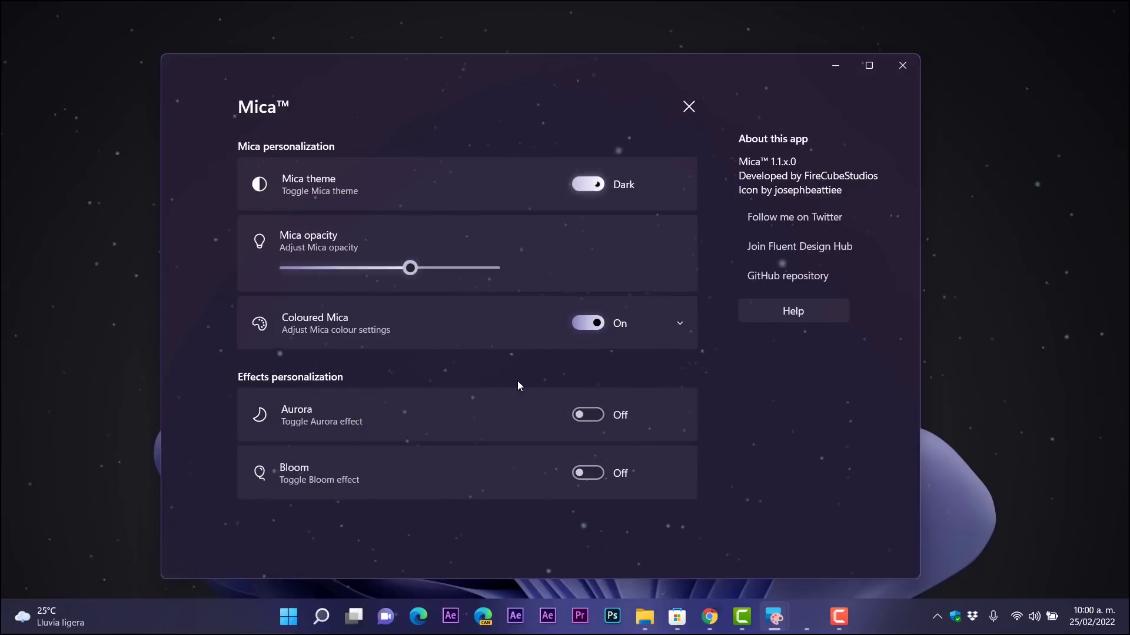
Turn on the Aurora and Bloom effects, moving the Mica window towards the desktop's upper-left area
click(588, 415)
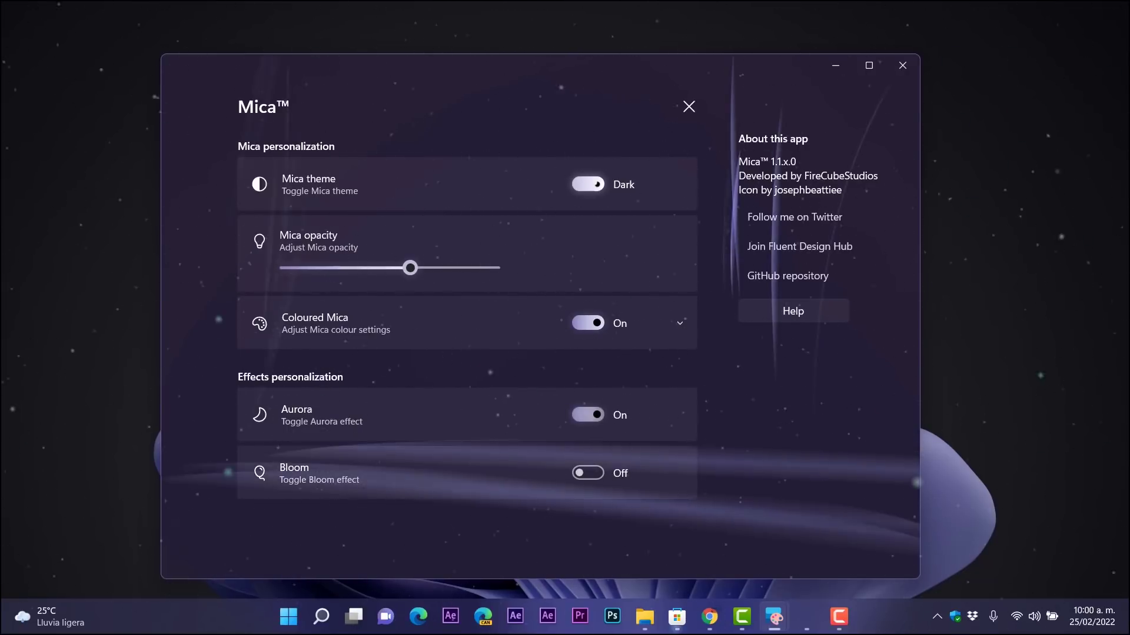
drag(545, 75, 468, 53)
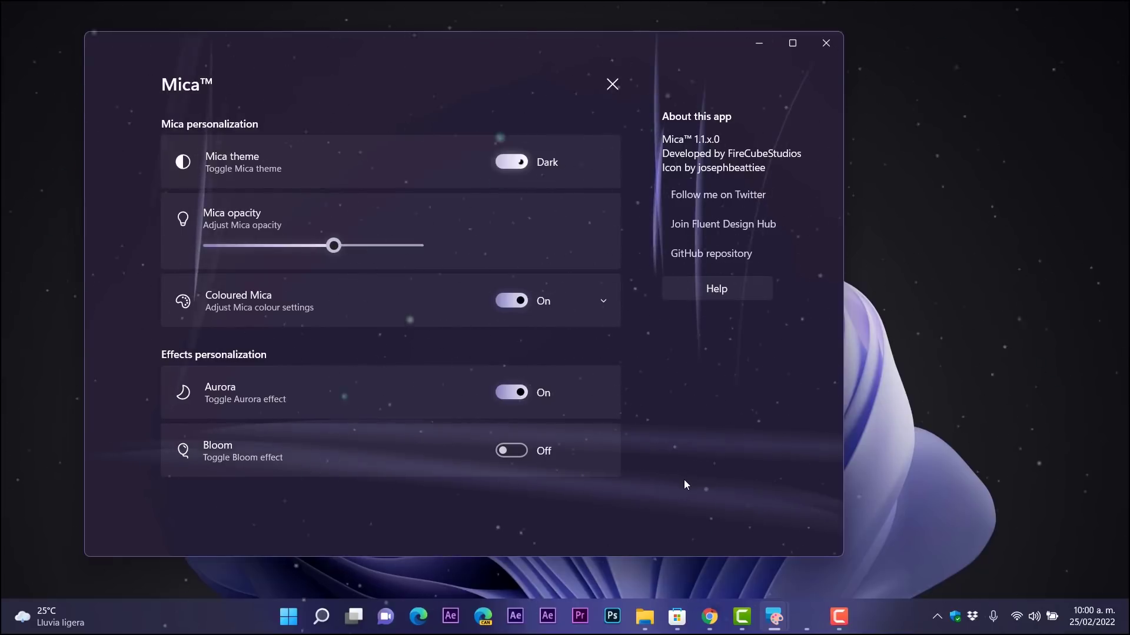
click(516, 453)
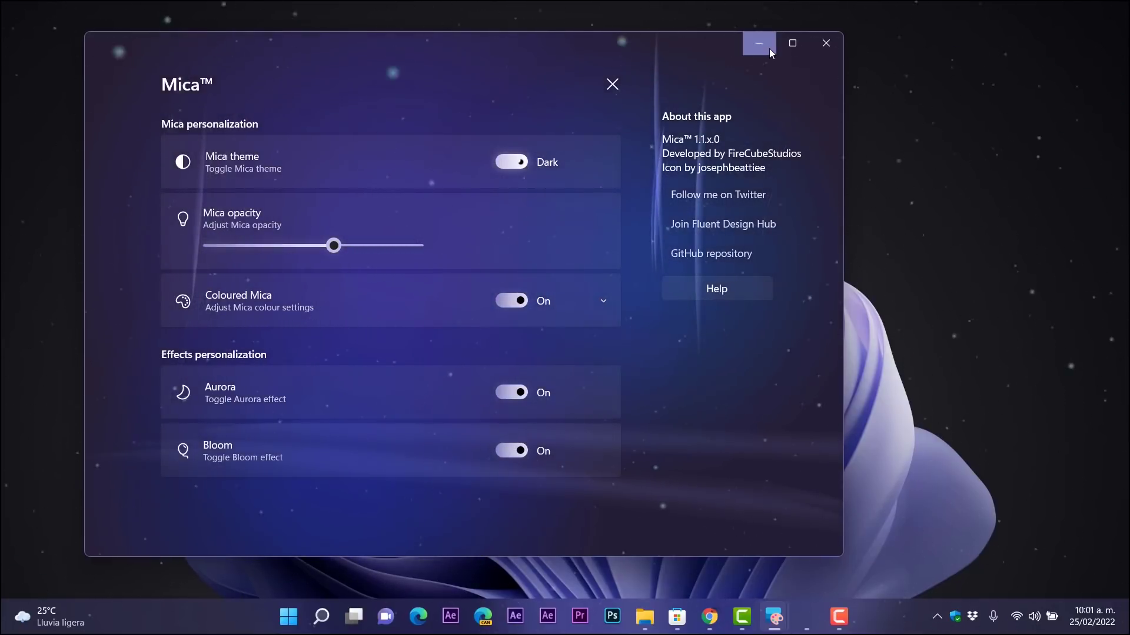
Close the Mica settings pane, move the window slightly and maximise it to fill the desktop as a backdrop
click(612, 85)
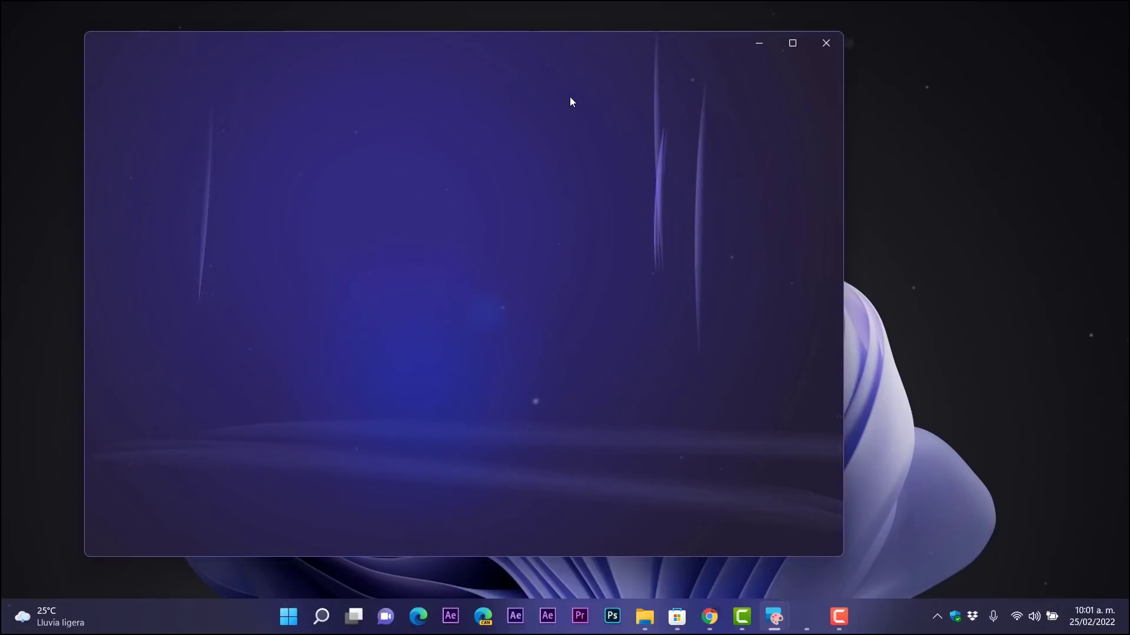
drag(629, 61, 680, 72)
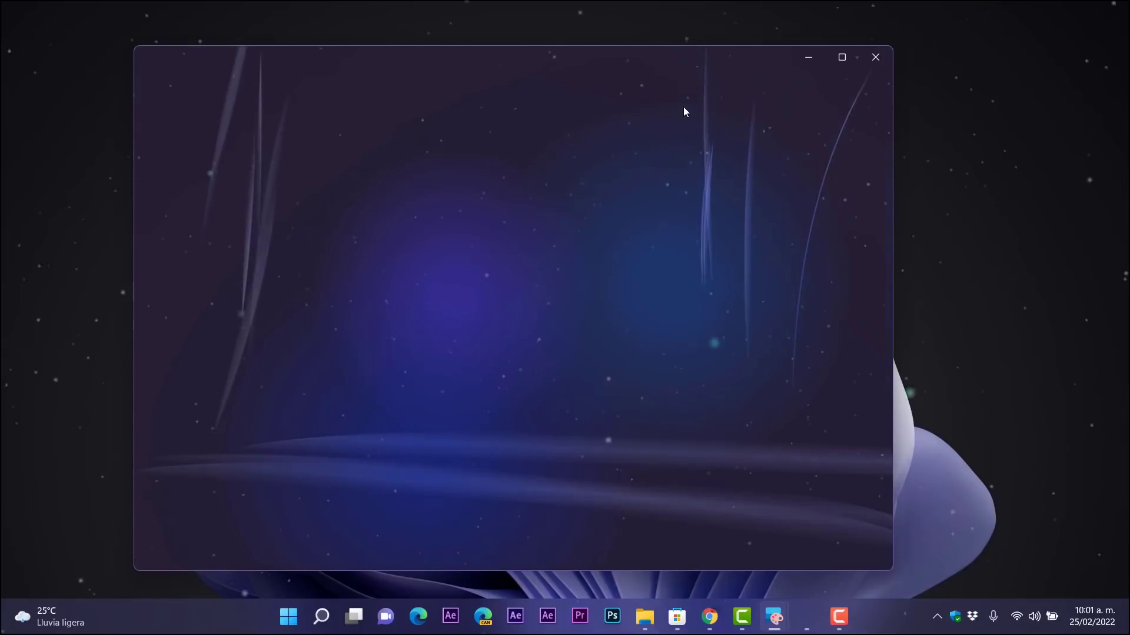
mouse_move(840, 59)
click(840, 59)
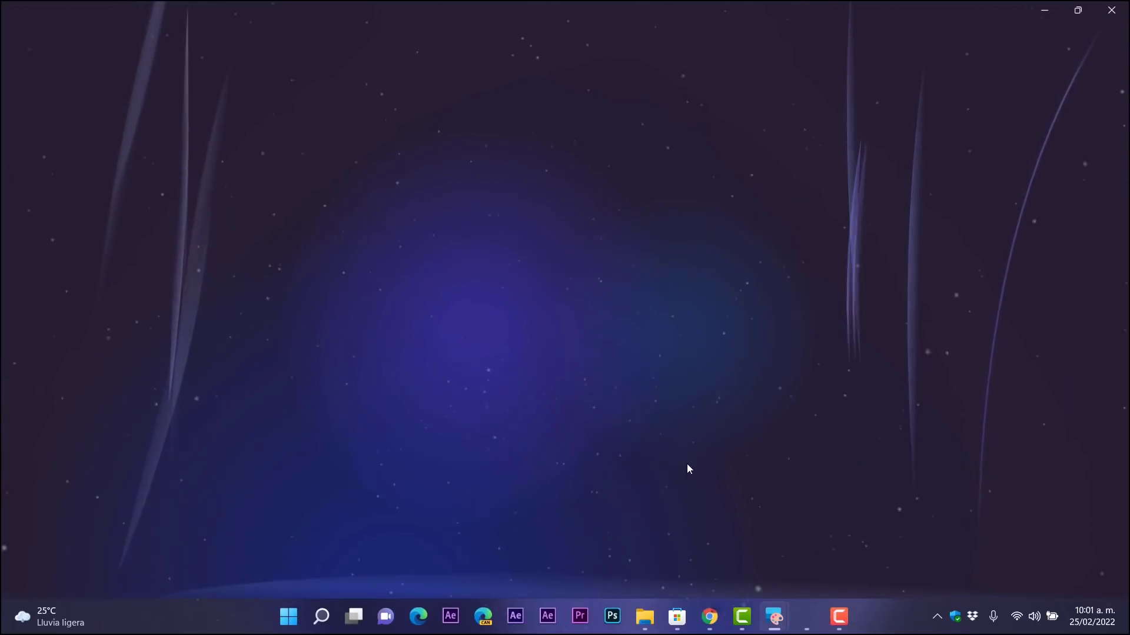
Bring up Notepad over the maximised Mica backdrop, reposition and enlarge its window, and minimise it
click(818, 607)
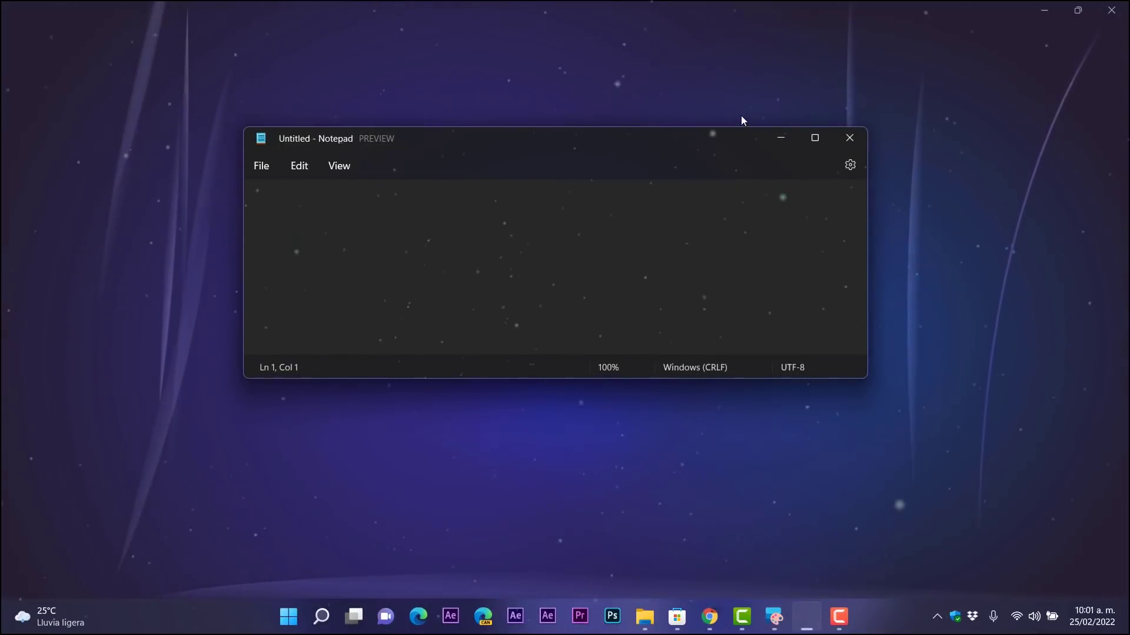
click(780, 139)
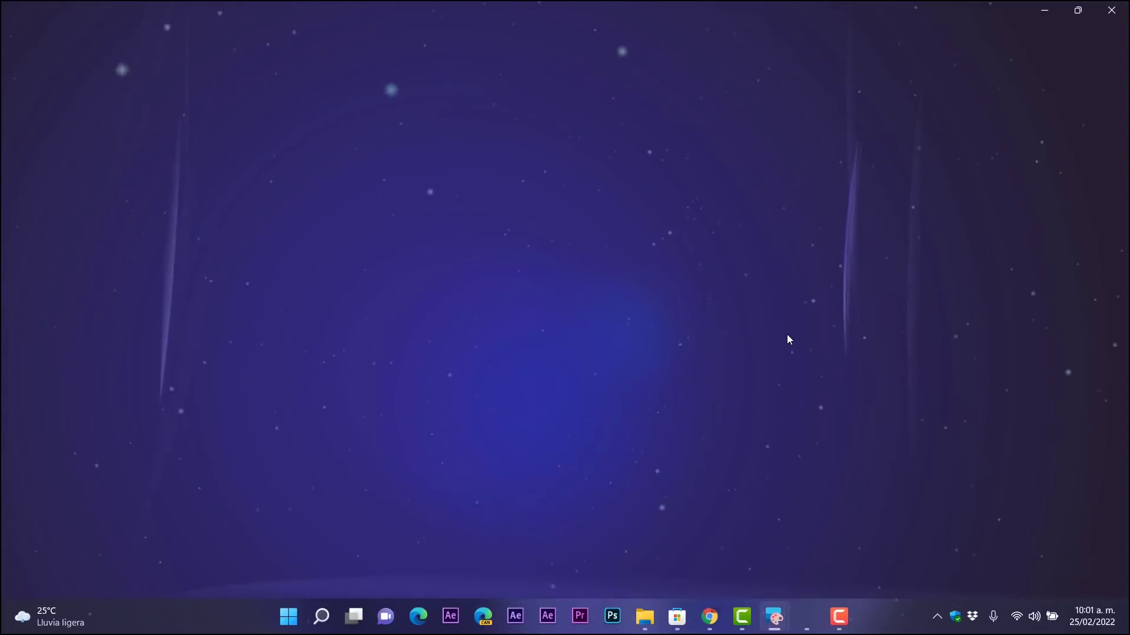
click(815, 606)
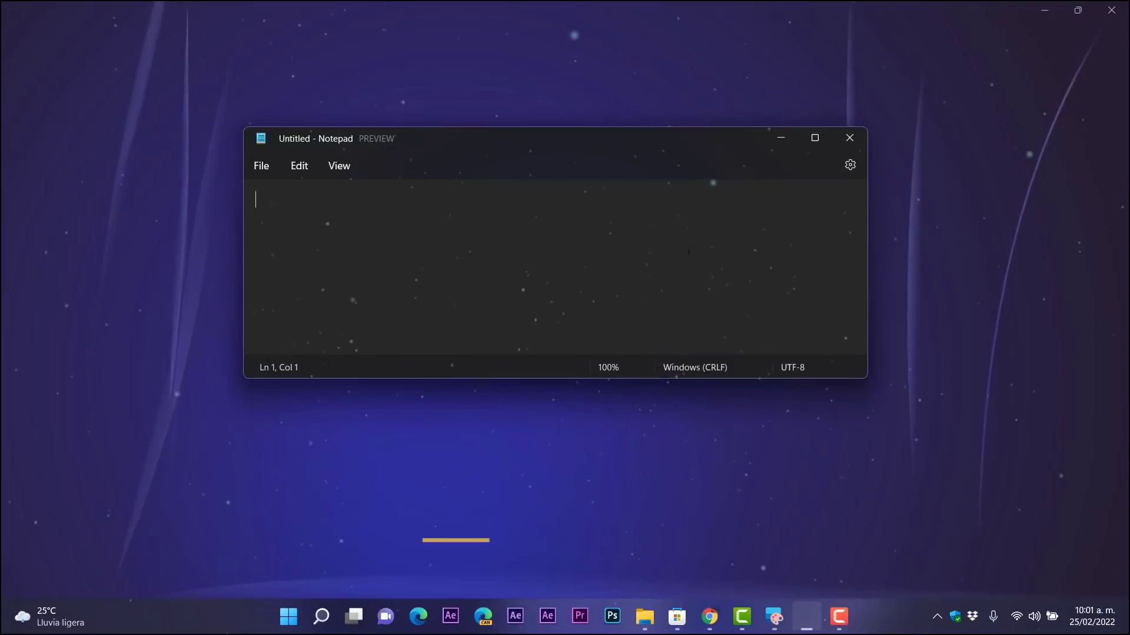
drag(609, 147, 608, 222)
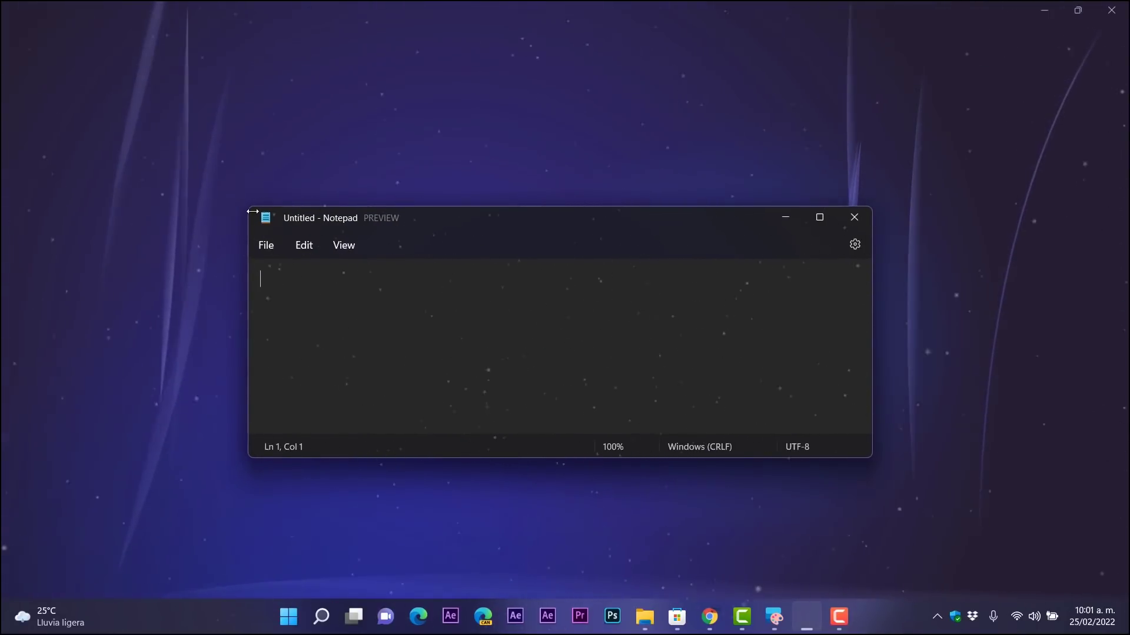
drag(251, 206, 245, 85)
drag(456, 98, 480, 124)
mouse_move(412, 124)
mouse_down()
mouse_move(477, 158)
mouse_move(428, 135)
mouse_up()
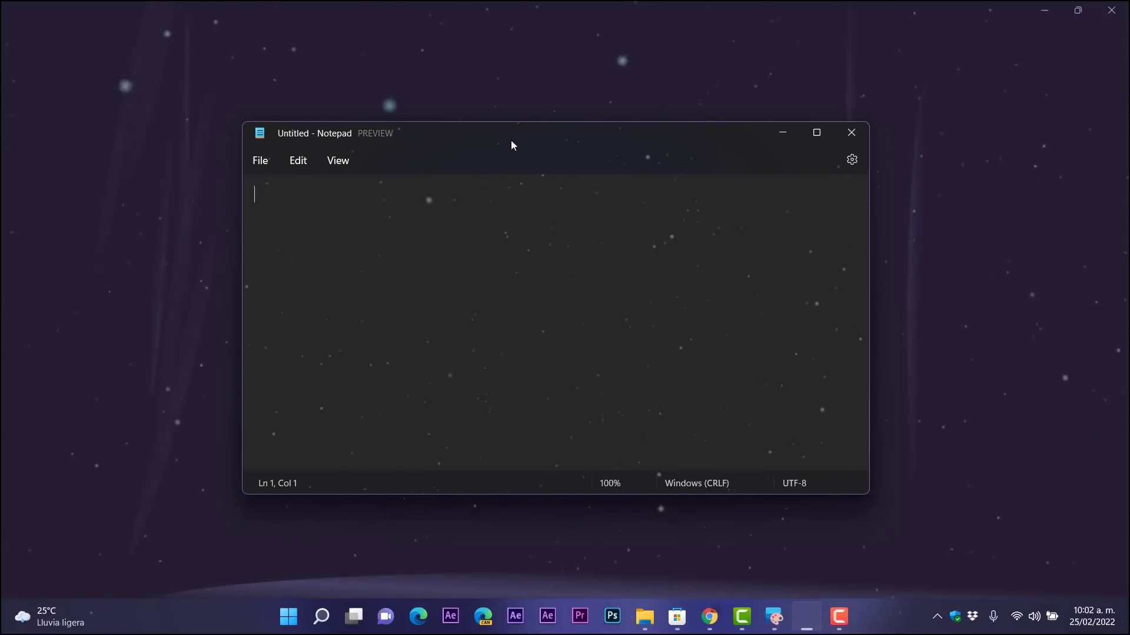
click(783, 132)
Open Wondershare UniConverter over the Mica backdrop, restore and re-maximise the Mica window, and minimise it to clear the desktop
click(301, 616)
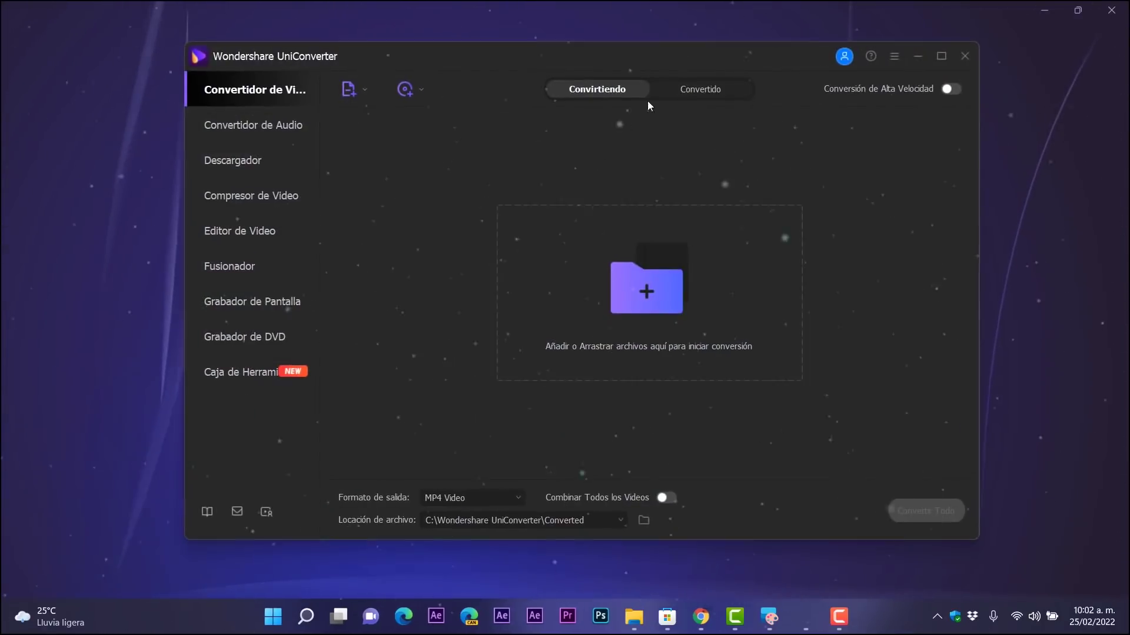
click(1077, 15)
click(1078, 17)
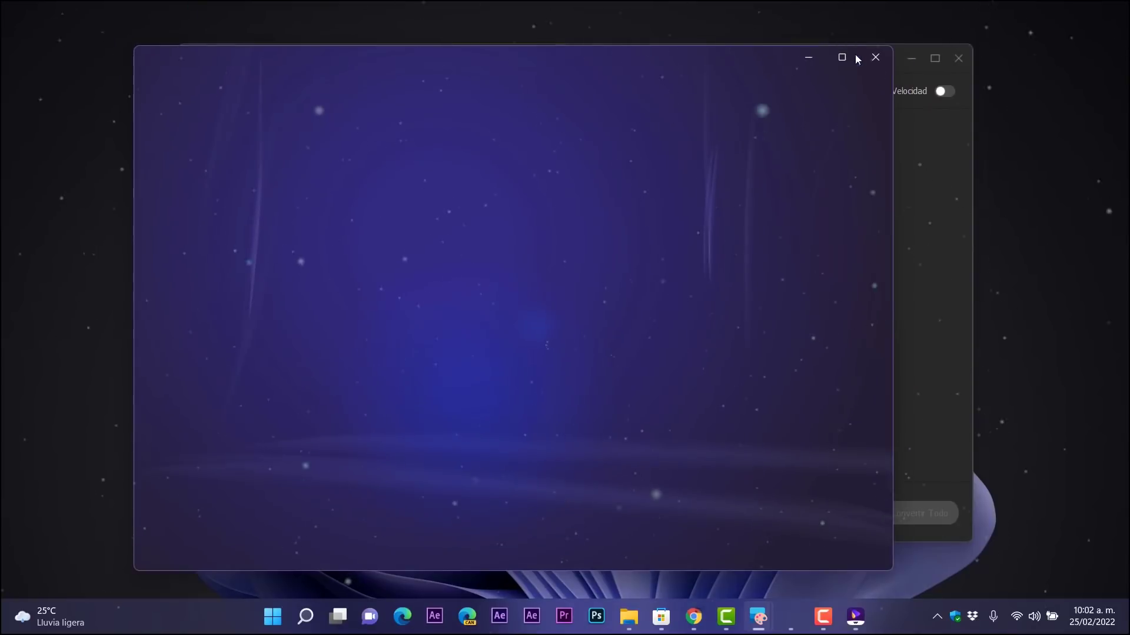
click(840, 55)
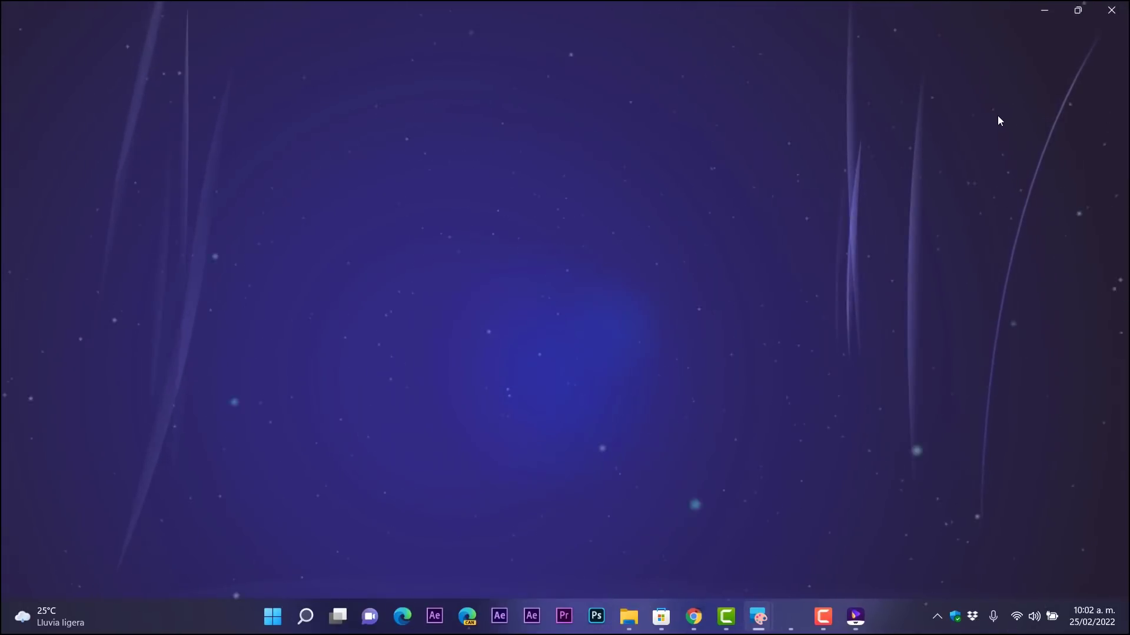
click(1042, 9)
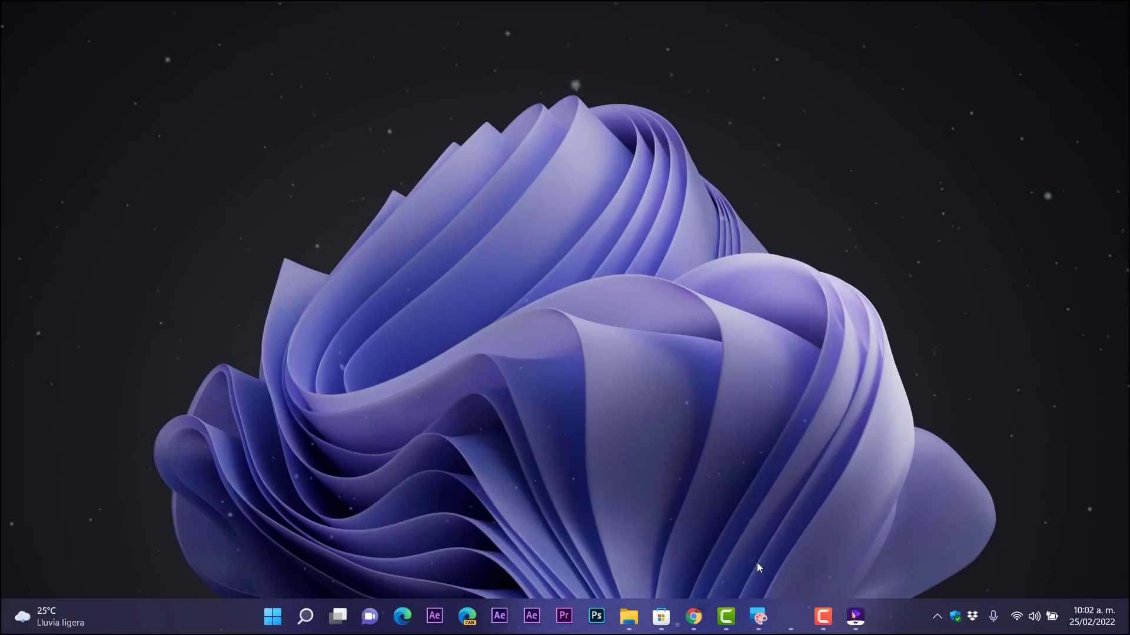
Bring Mica up again, set its theme to Light, turn off the Aurora effect and close the settings pane
click(758, 616)
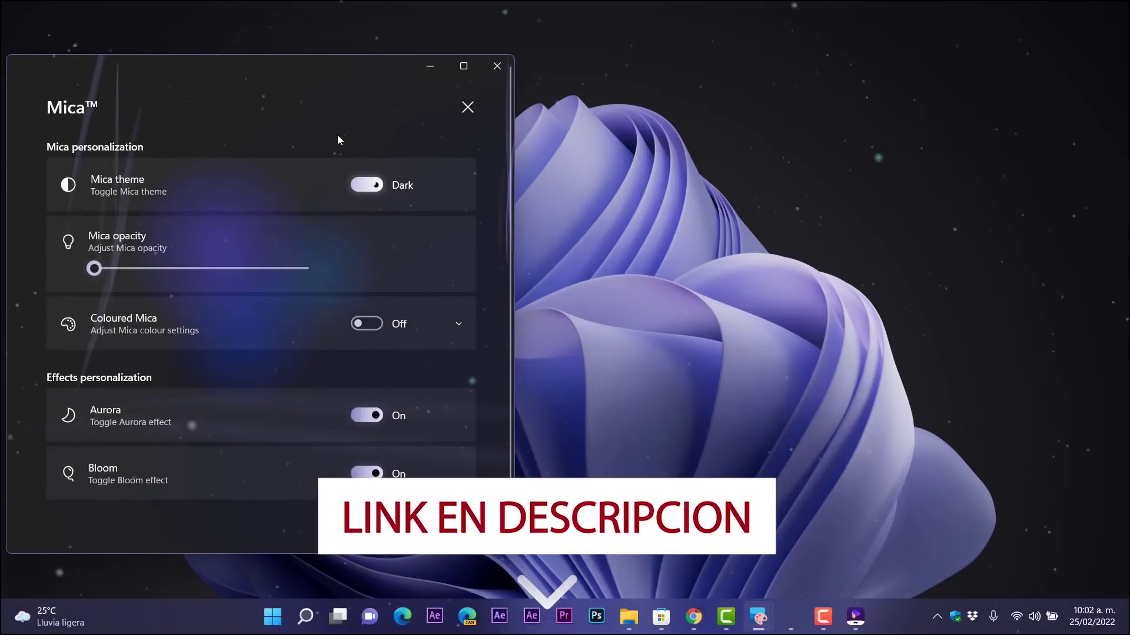
click(367, 185)
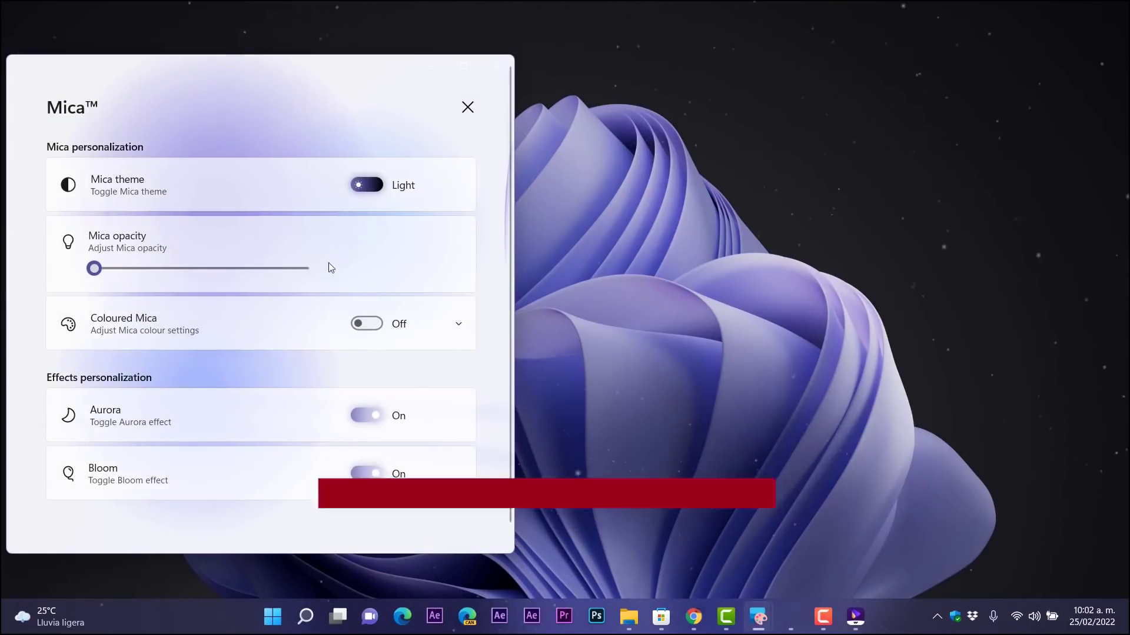
click(369, 419)
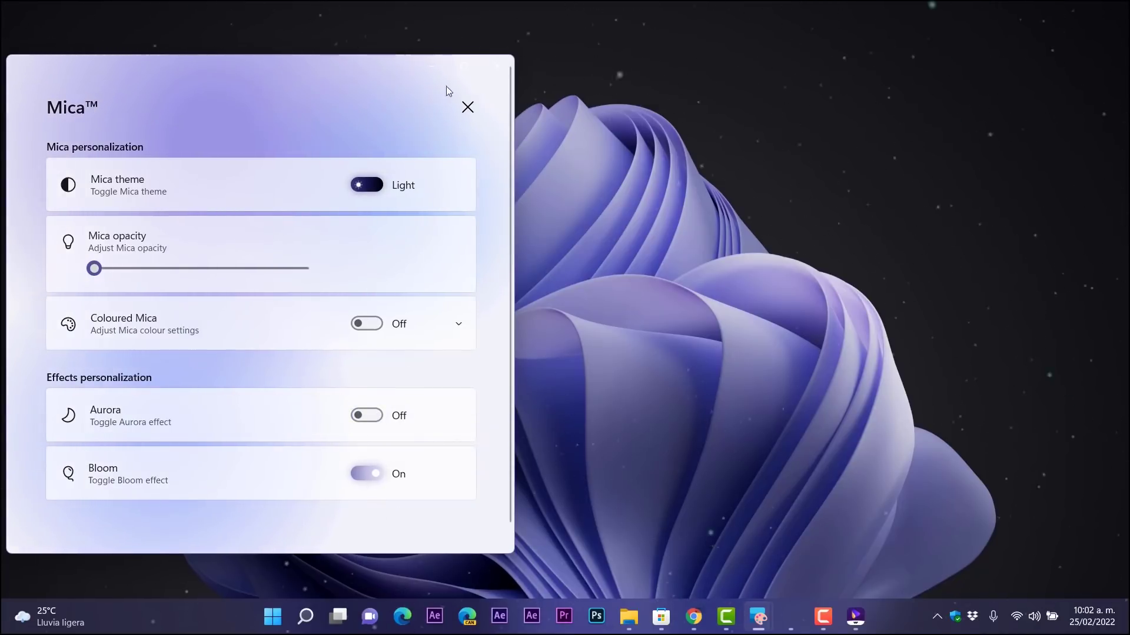
click(468, 107)
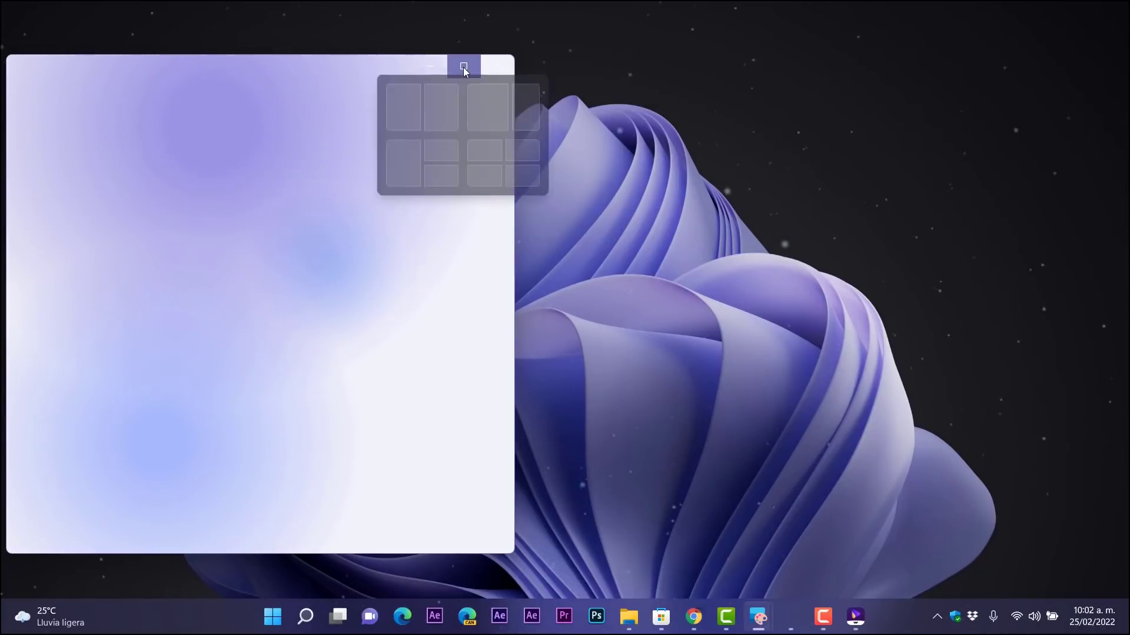
Maximise the light Mica window, open File Explorer over it at Este equipo, and reposition and enlarge the Explorer window
click(463, 67)
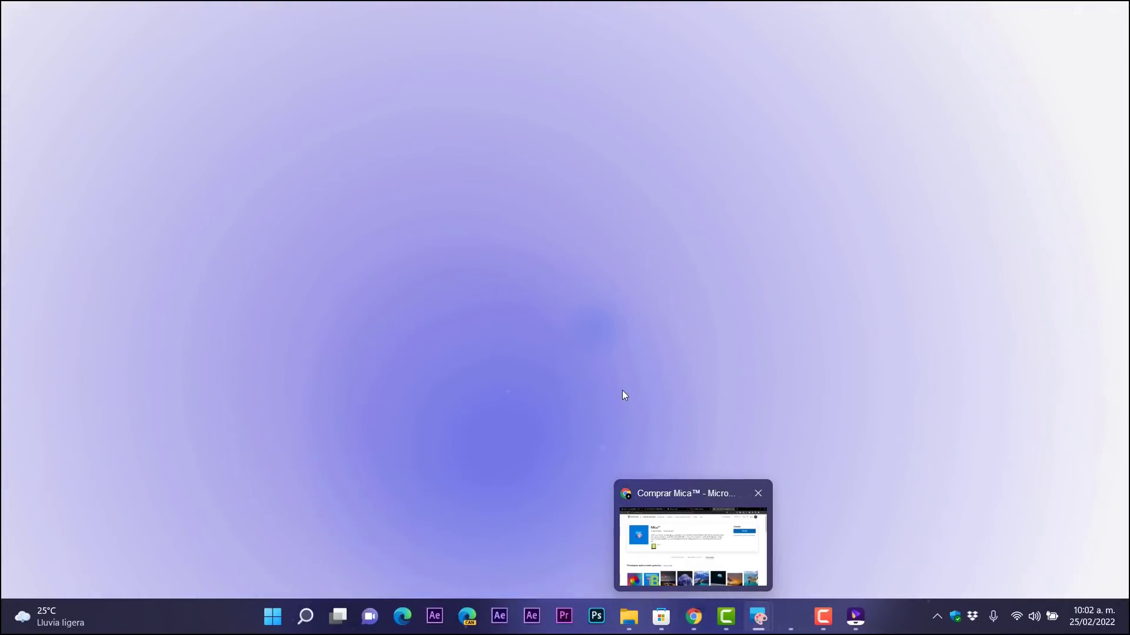
click(629, 617)
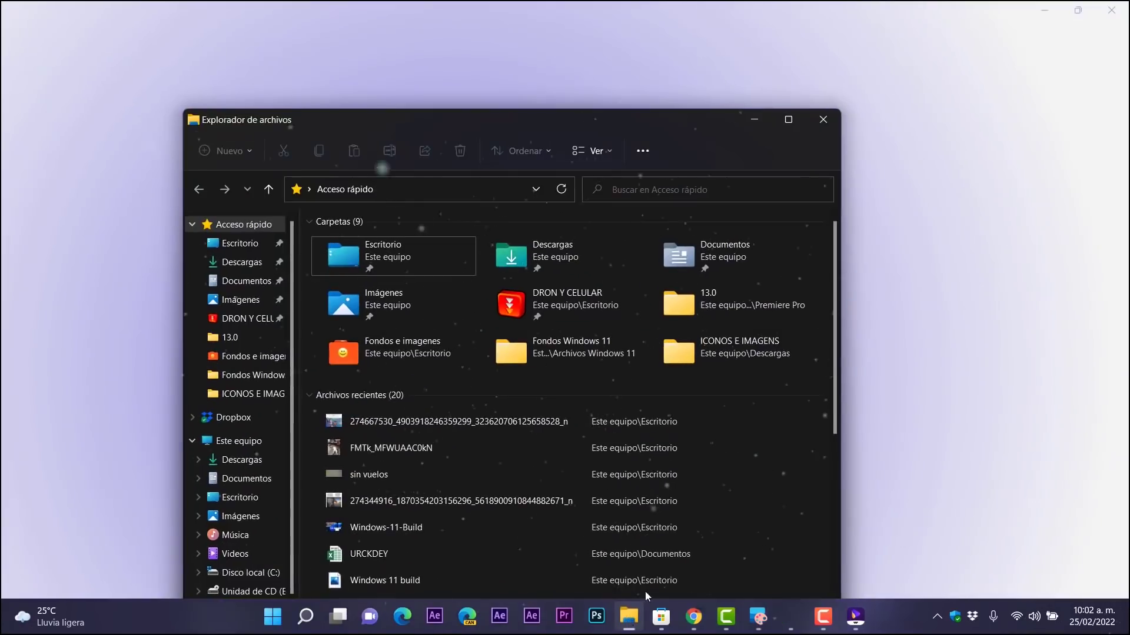
drag(680, 116, 750, 72)
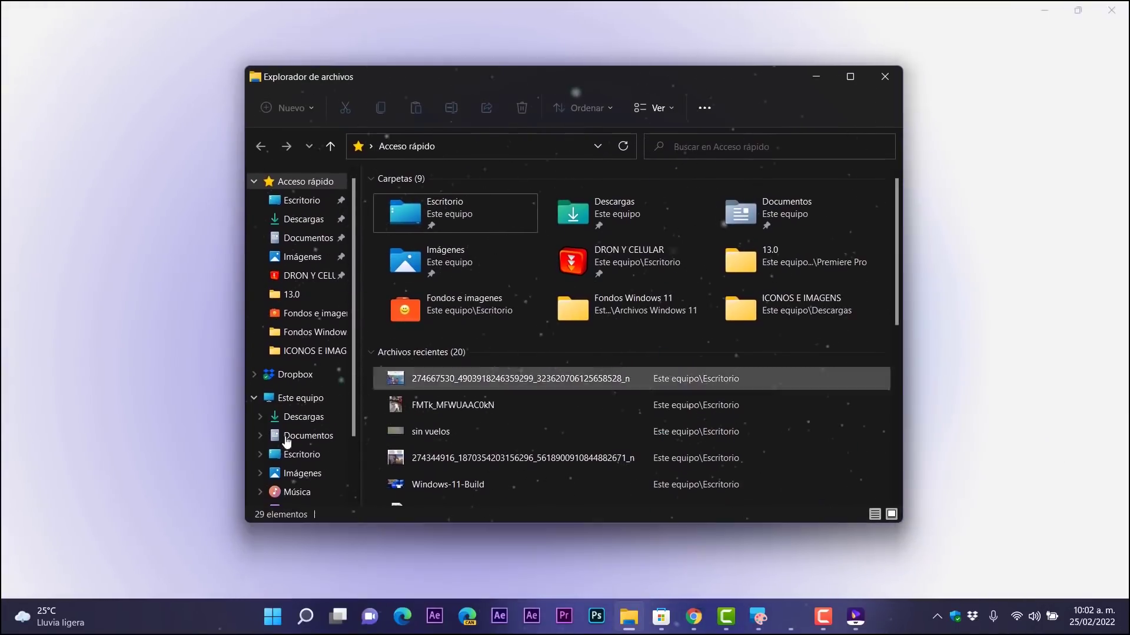
click(306, 397)
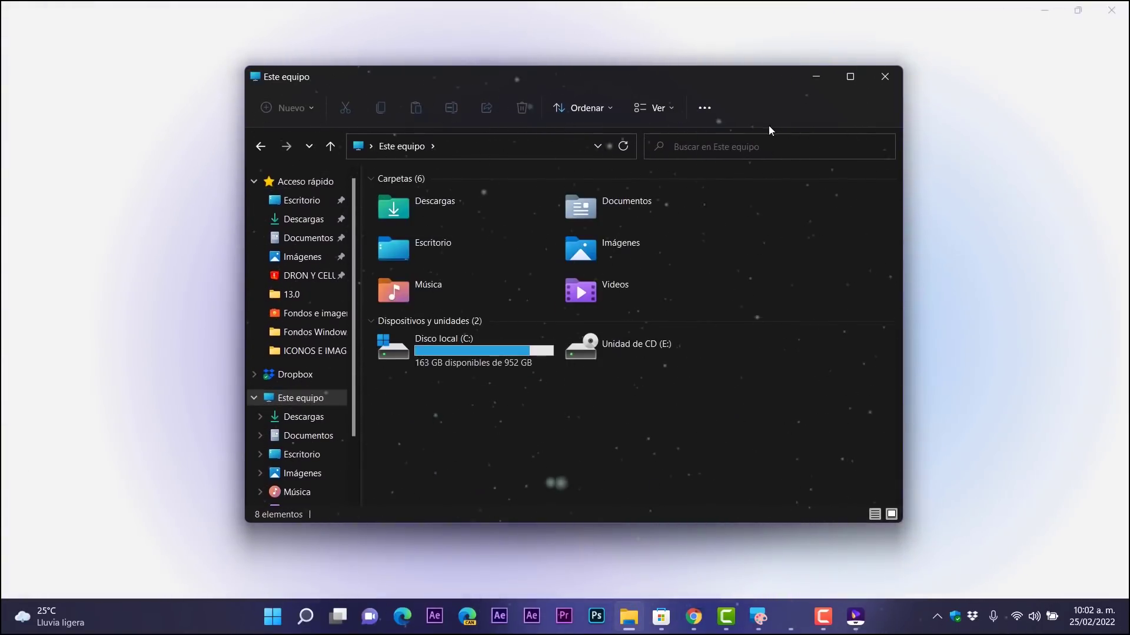
drag(719, 79, 727, 102)
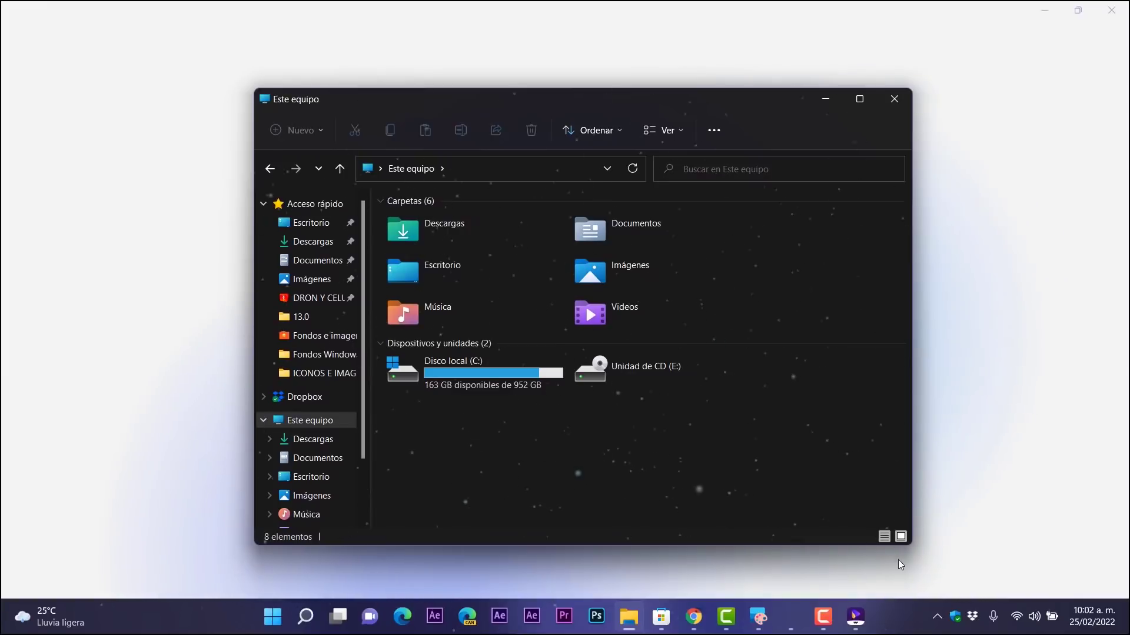
drag(912, 545, 983, 571)
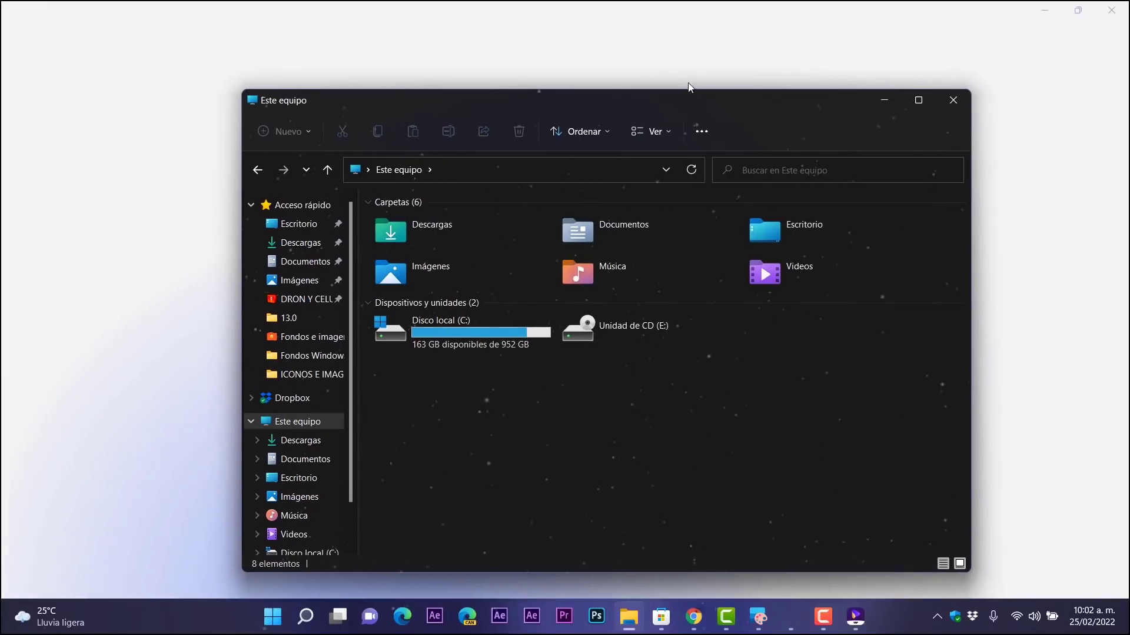
Show and close the Mica settings pane, bring File Explorer back over the backdrop and minimise it
click(1005, 66)
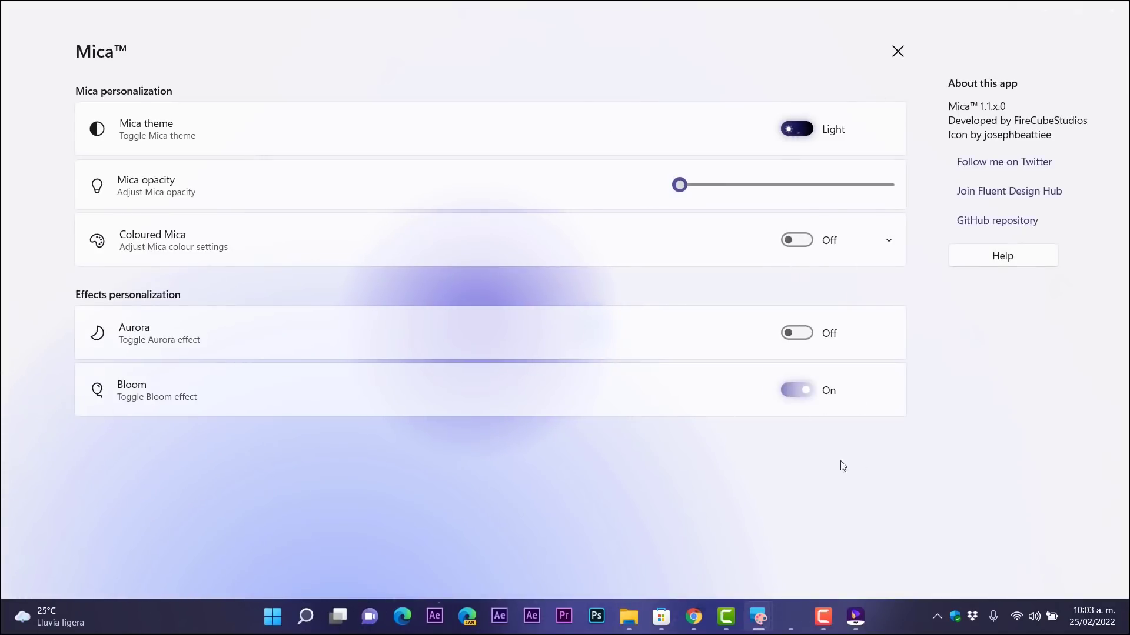
click(897, 51)
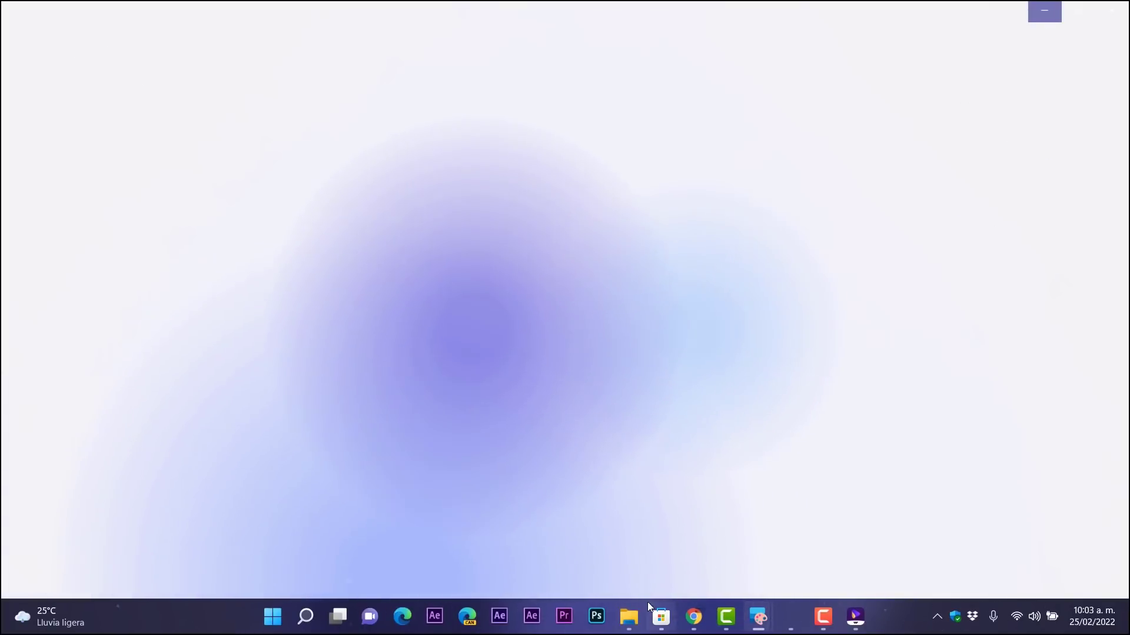
key(alt+Tab)
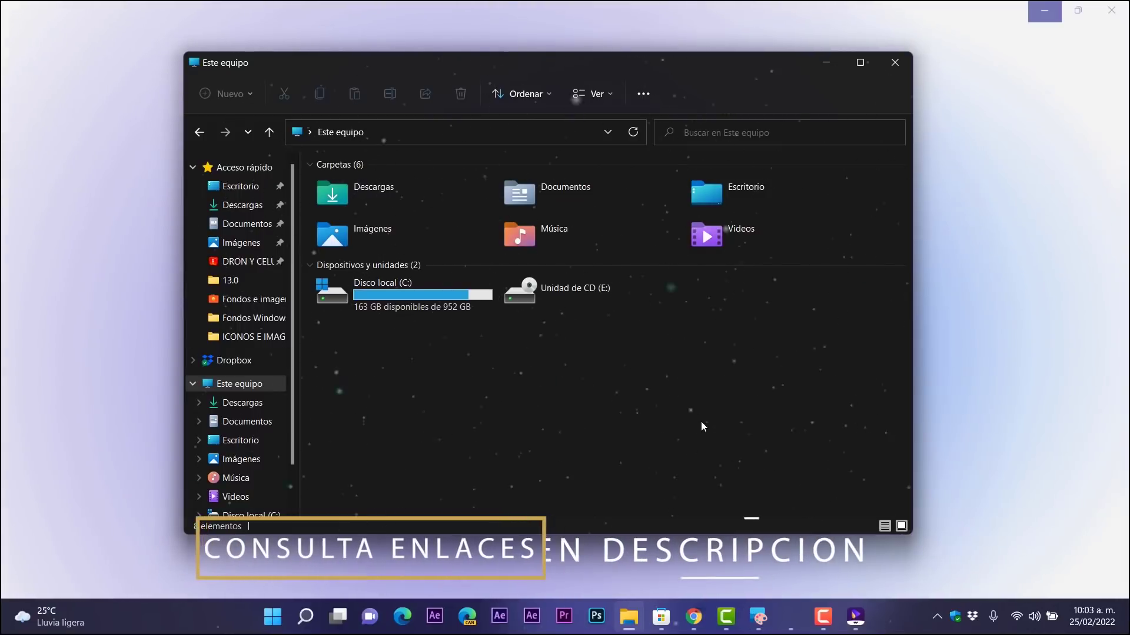
click(827, 61)
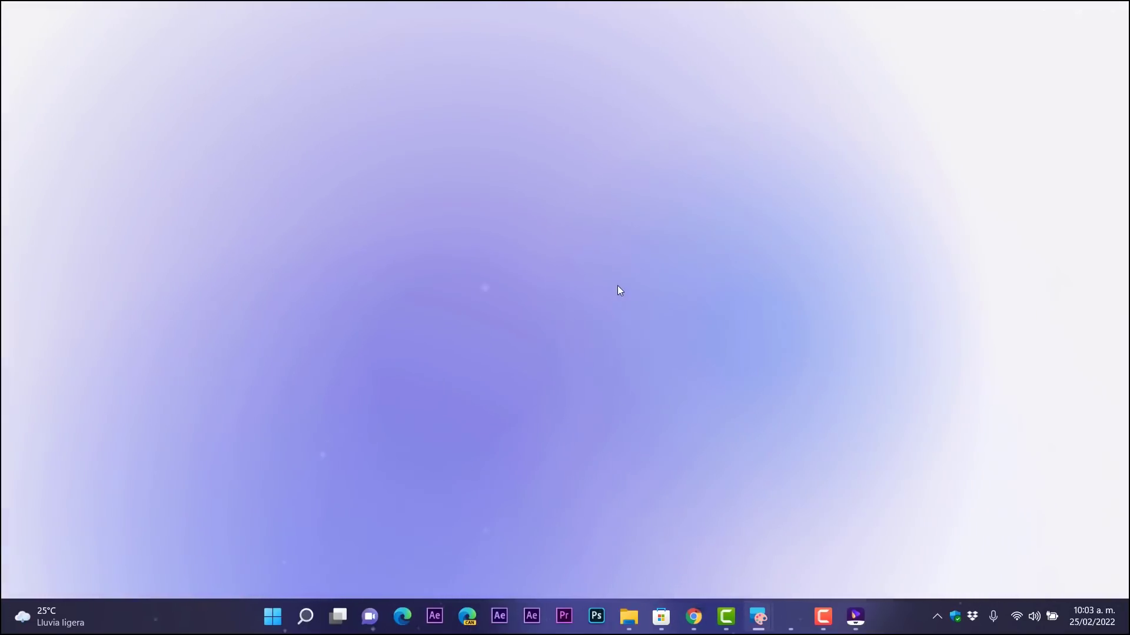
Set the light Mica opacity to 0.7, turn on Coloured Mica with a dark blue colour, and close the settings pane
key(alt+Tab)
drag(689, 183, 826, 187)
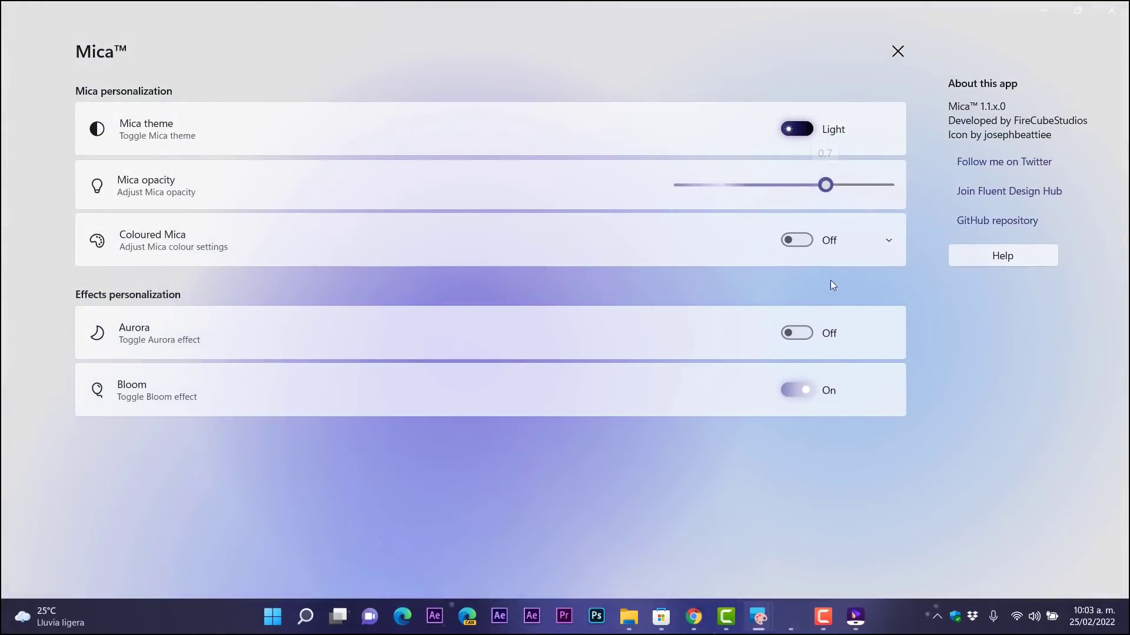
click(889, 241)
click(806, 247)
click(252, 423)
drag(248, 445, 271, 398)
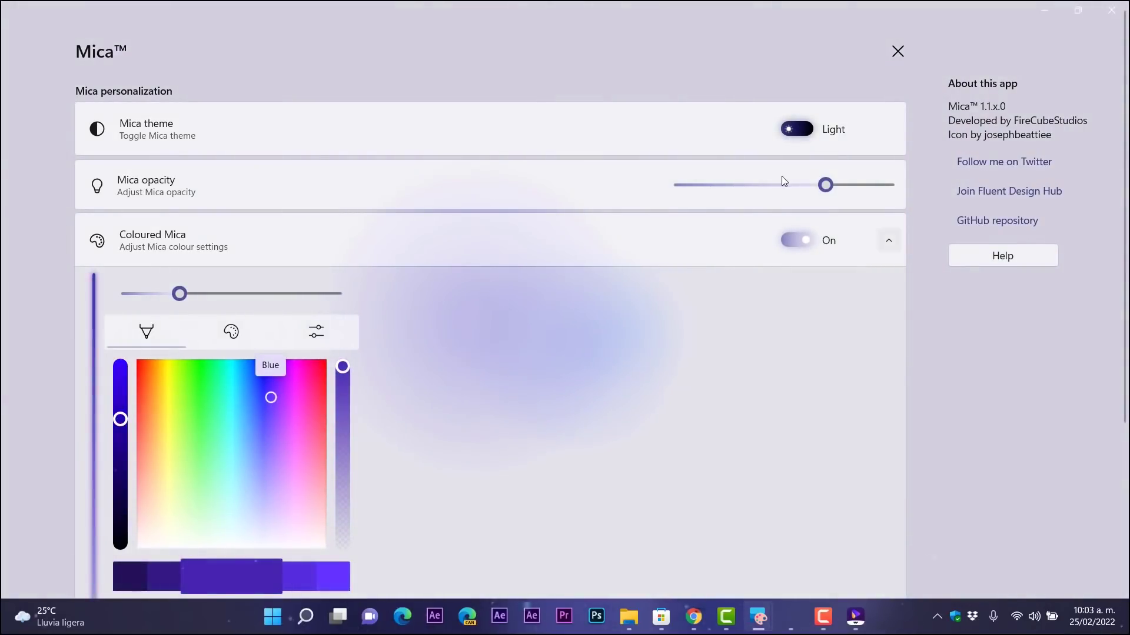
click(898, 51)
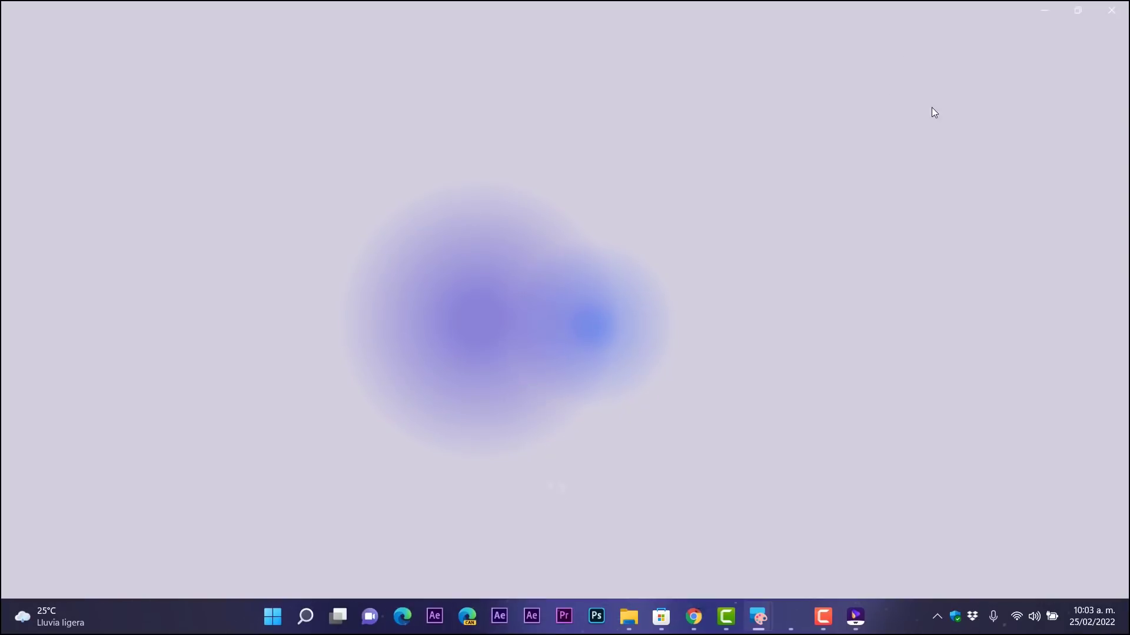
Restore the light and dark Mica windows from full size, and resize the dark one to full desktop height beside the light one
click(1078, 10)
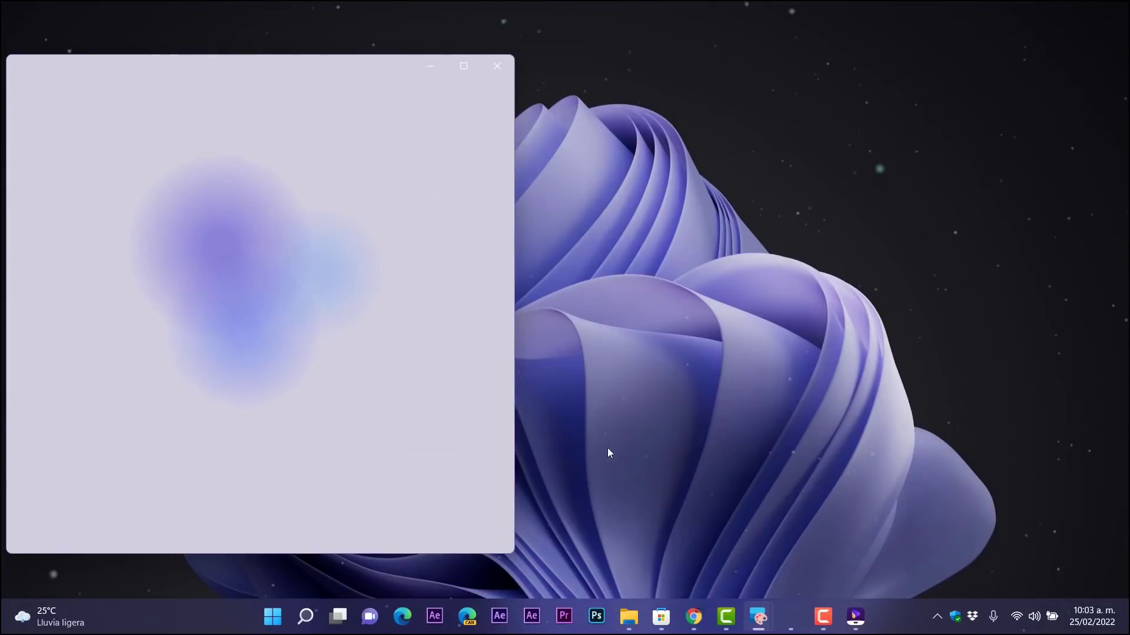
mouse_move(758, 617)
click(792, 524)
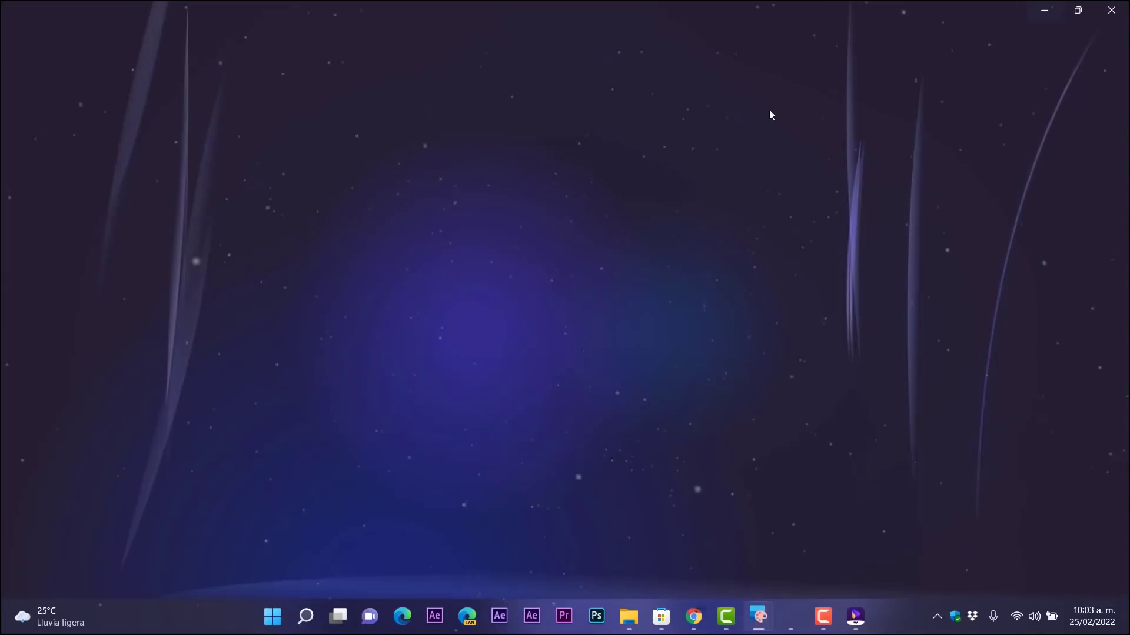
click(1078, 10)
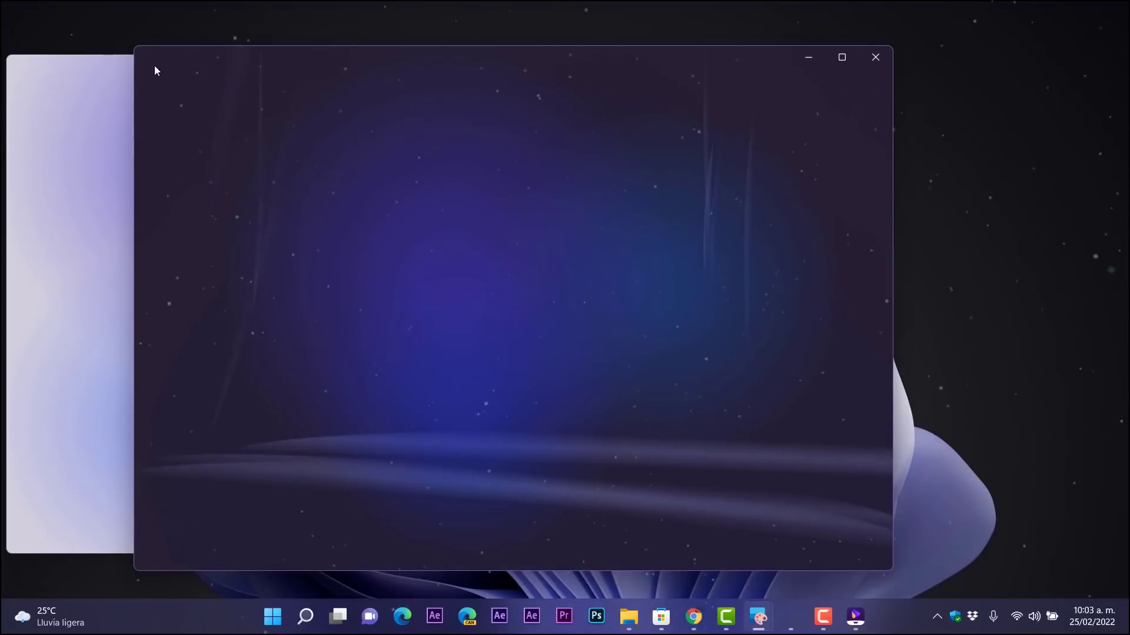
drag(132, 46, 524, 40)
drag(535, 2, 534, 1)
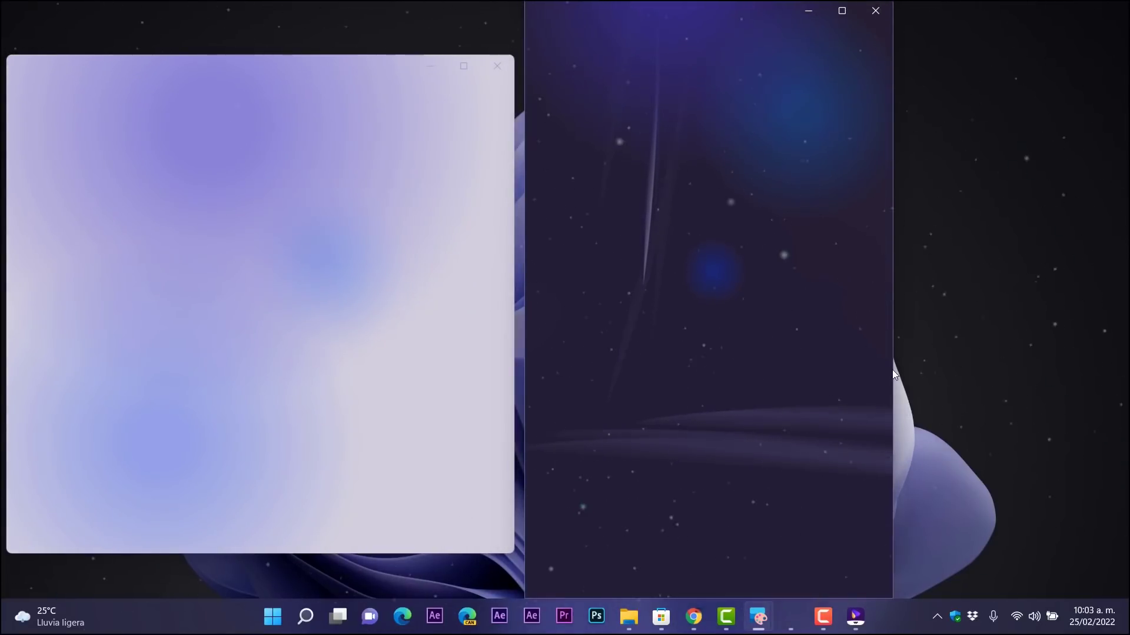
drag(898, 371, 935, 371)
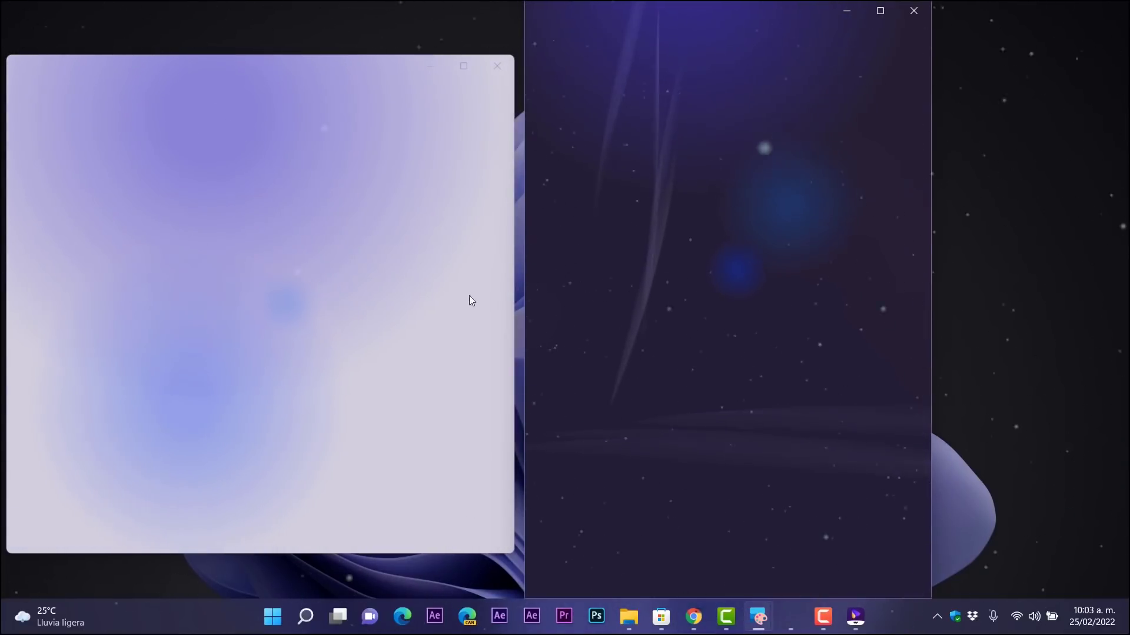
Narrow the light Mica window and widen the dark one towards it, placing the two close together side by side
click(511, 316)
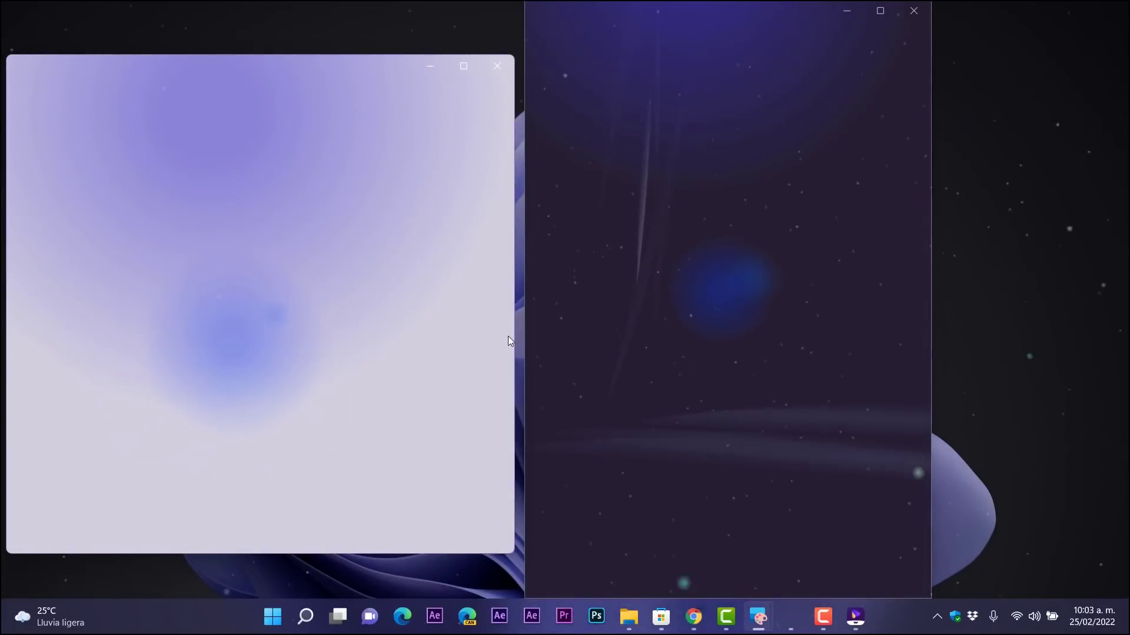
drag(515, 340, 436, 336)
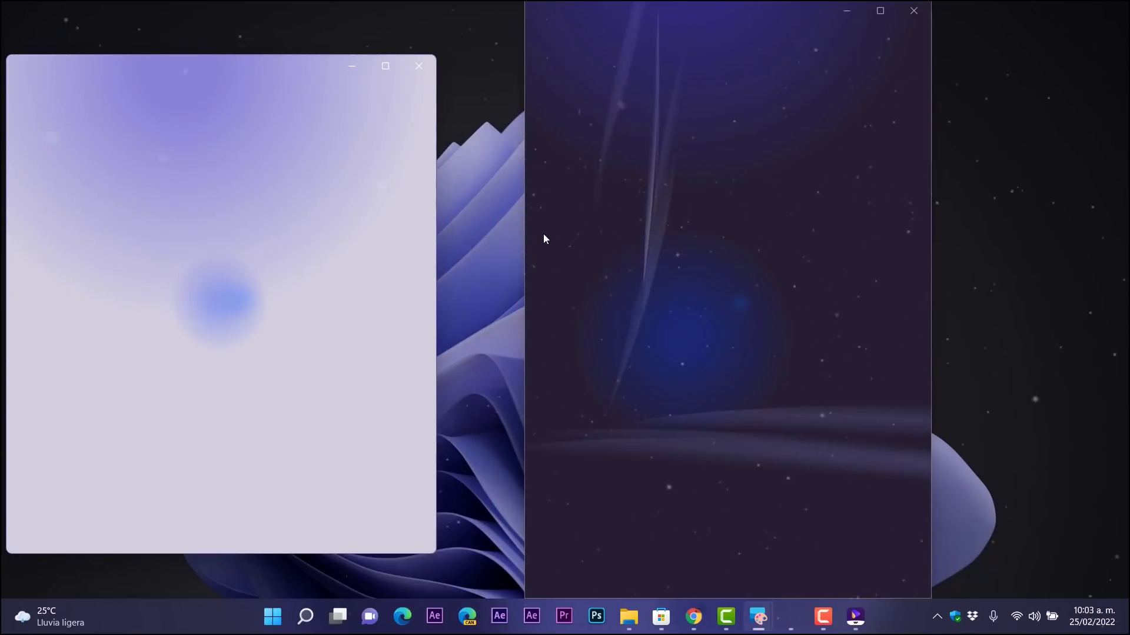
drag(518, 293, 451, 293)
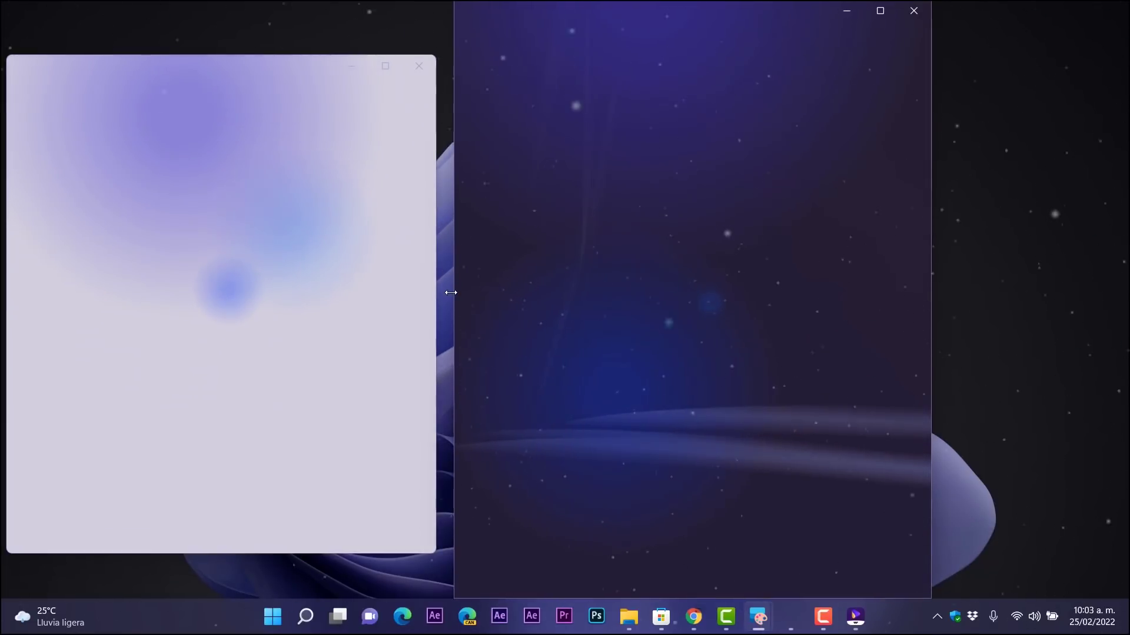
drag(569, 13, 559, 14)
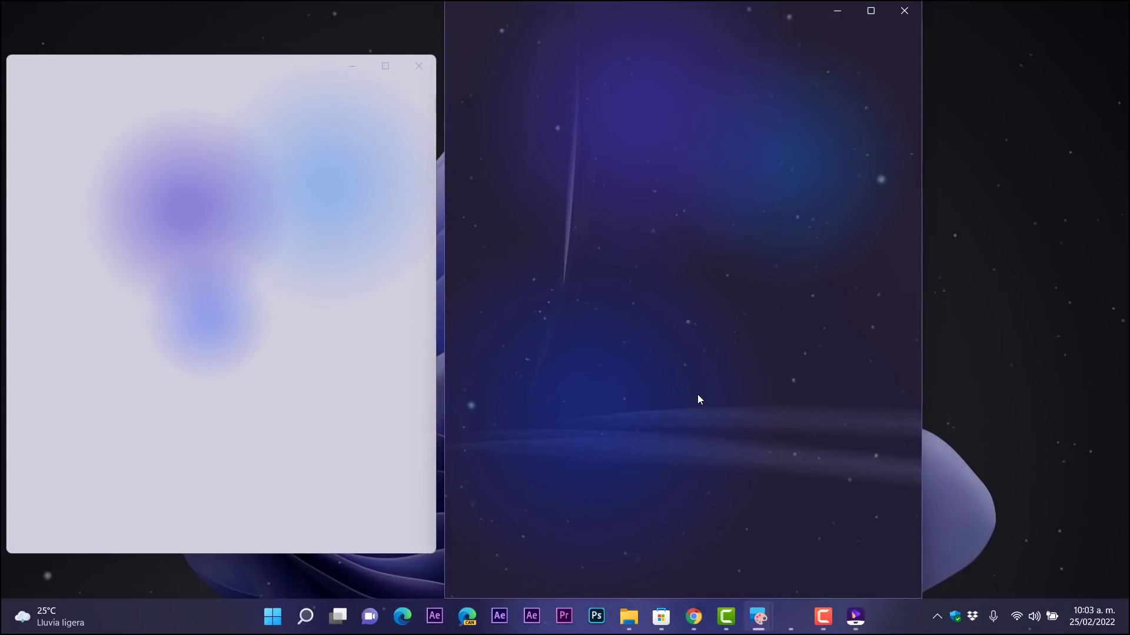
Open the Windows 11 Start menu, launch another Mica™ window and reposition it over the existing ones
click(272, 616)
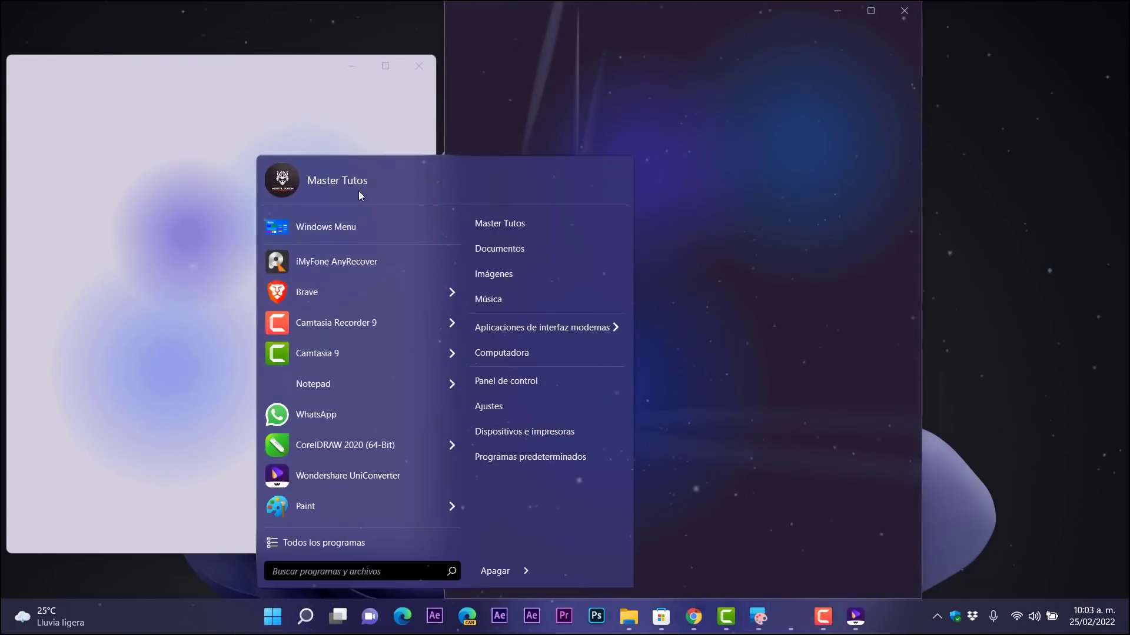
click(321, 227)
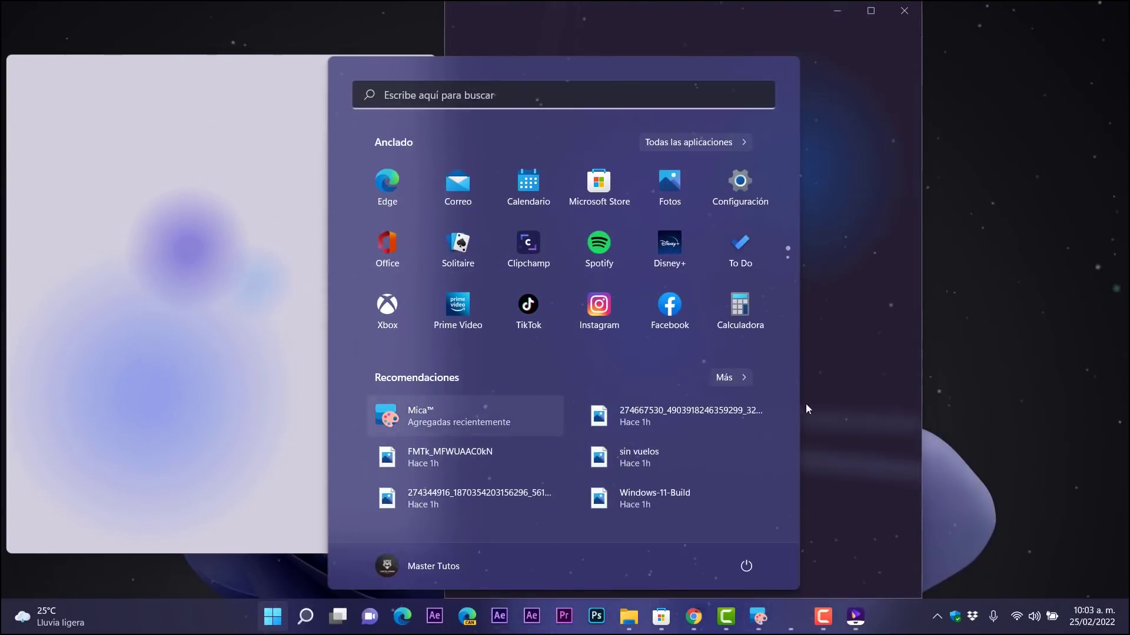
click(867, 365)
drag(686, 69, 592, 104)
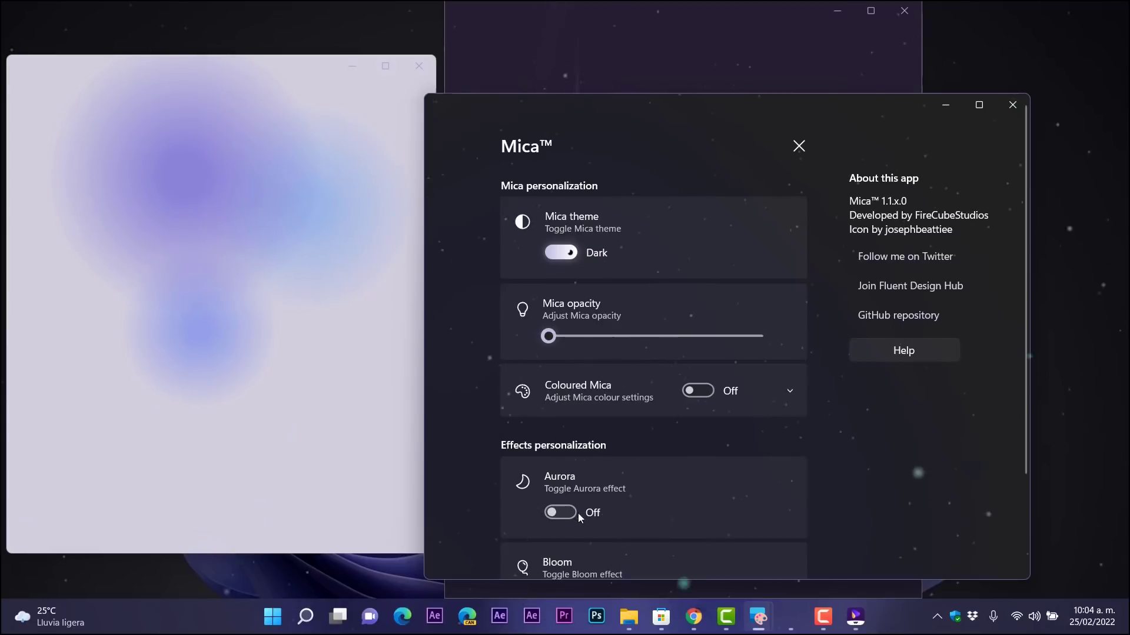
Turn on the Aurora effect in the new Mica window and set its opacity to 1.0
scroll(589, 515, down, 3)
click(559, 392)
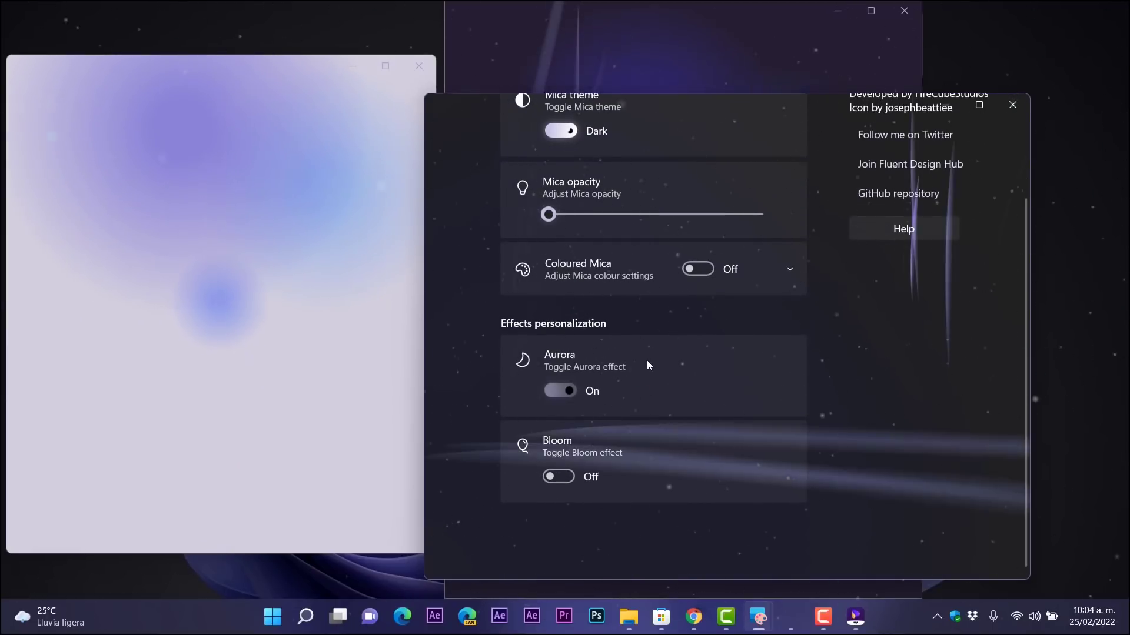
scroll(647, 361, up, 3)
drag(556, 337, 769, 335)
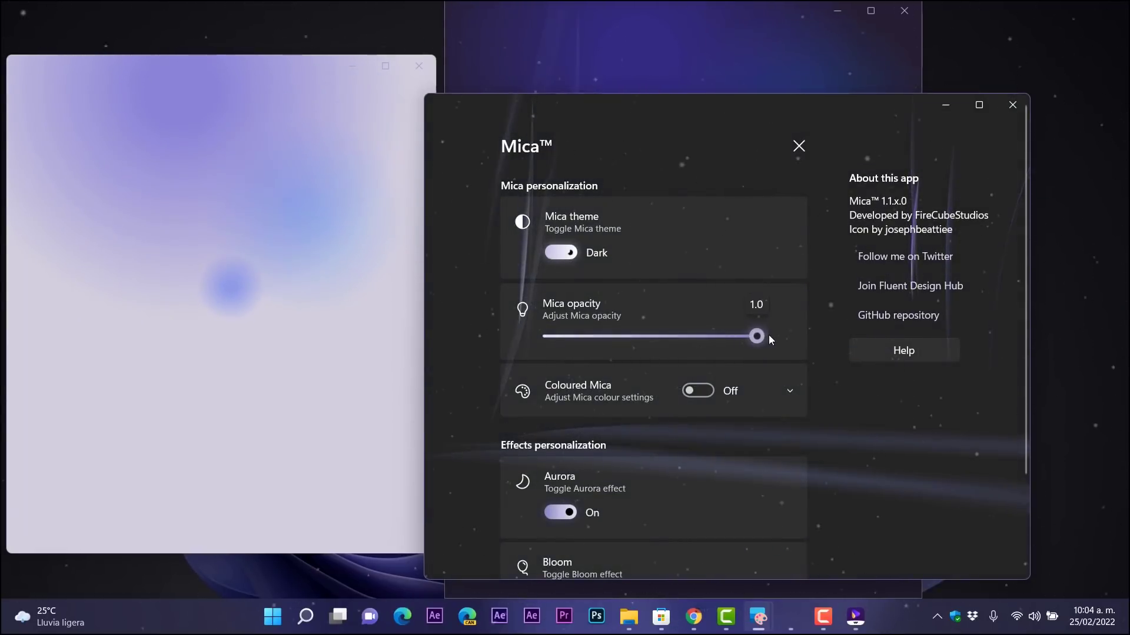
Close the new Mica window's settings pane, shrink the window and place it beside the other two, partly off the desktop
click(799, 146)
drag(425, 97, 557, 193)
drag(660, 219, 1086, 122)
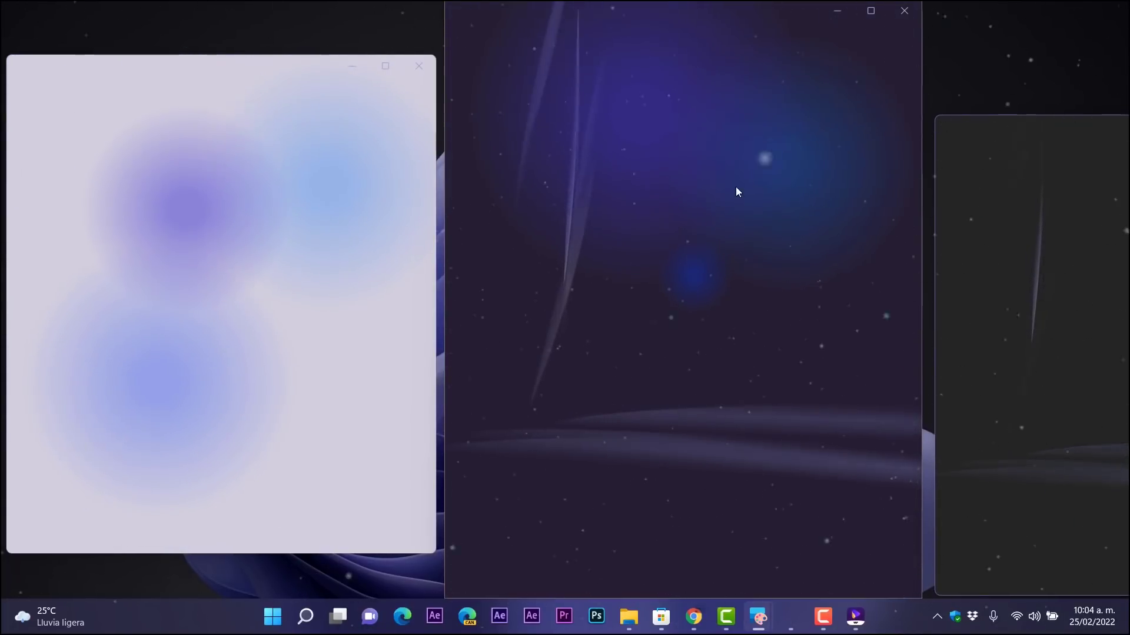
Bring File Explorer over the three Mica windows, switch to Microsoft Store and highlight the Mica™ description's text about multiple windows and productivity
click(629, 616)
drag(581, 68, 538, 59)
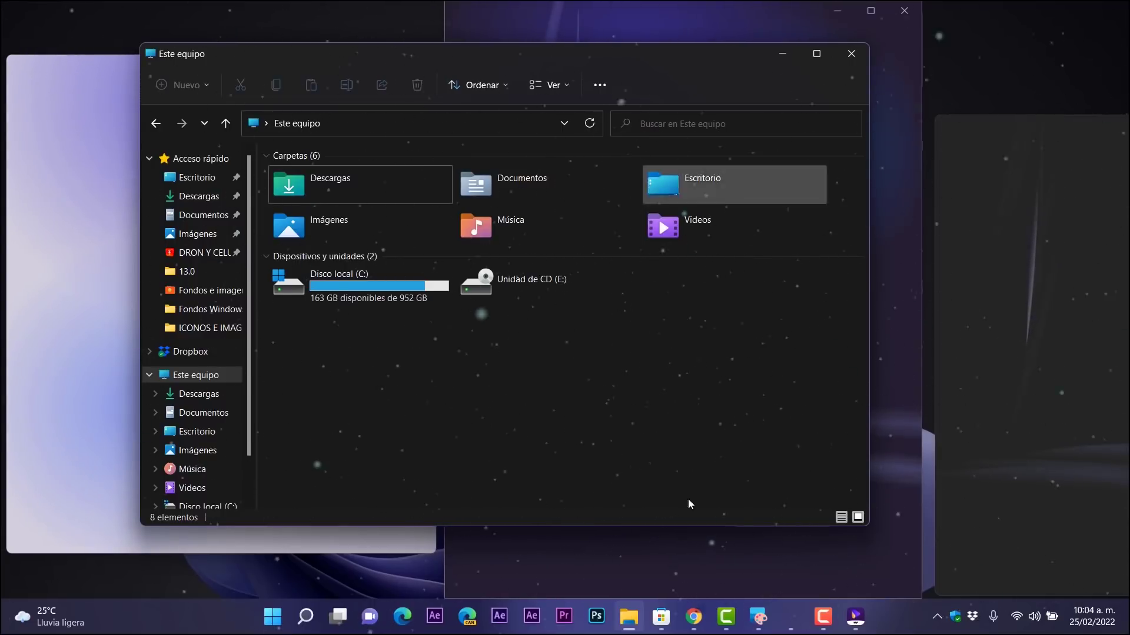
click(655, 627)
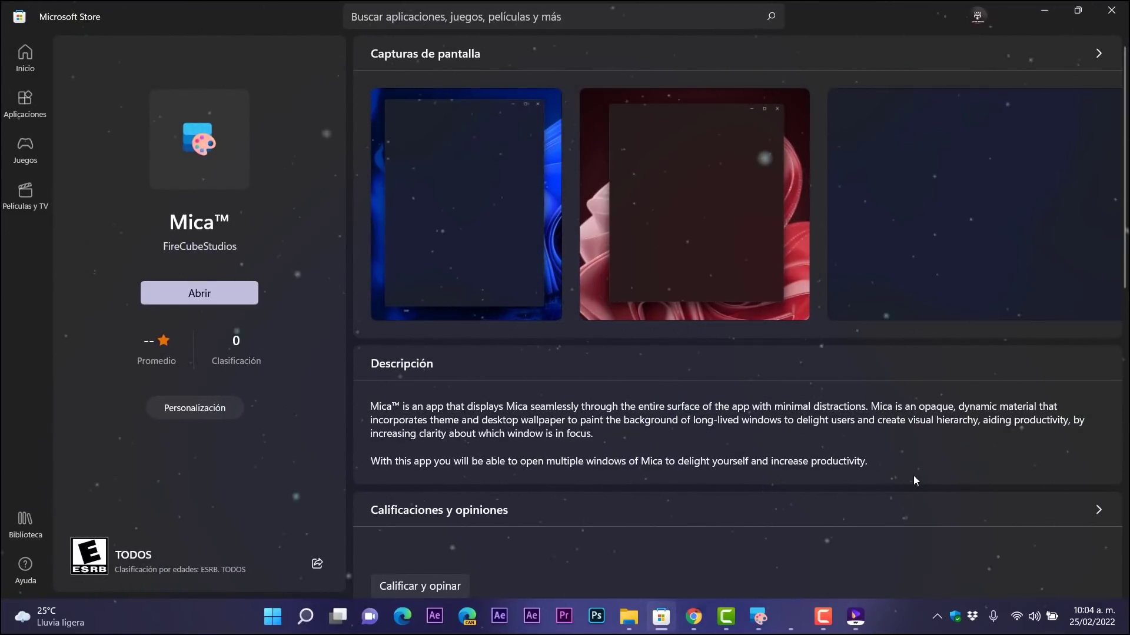
drag(569, 461, 928, 460)
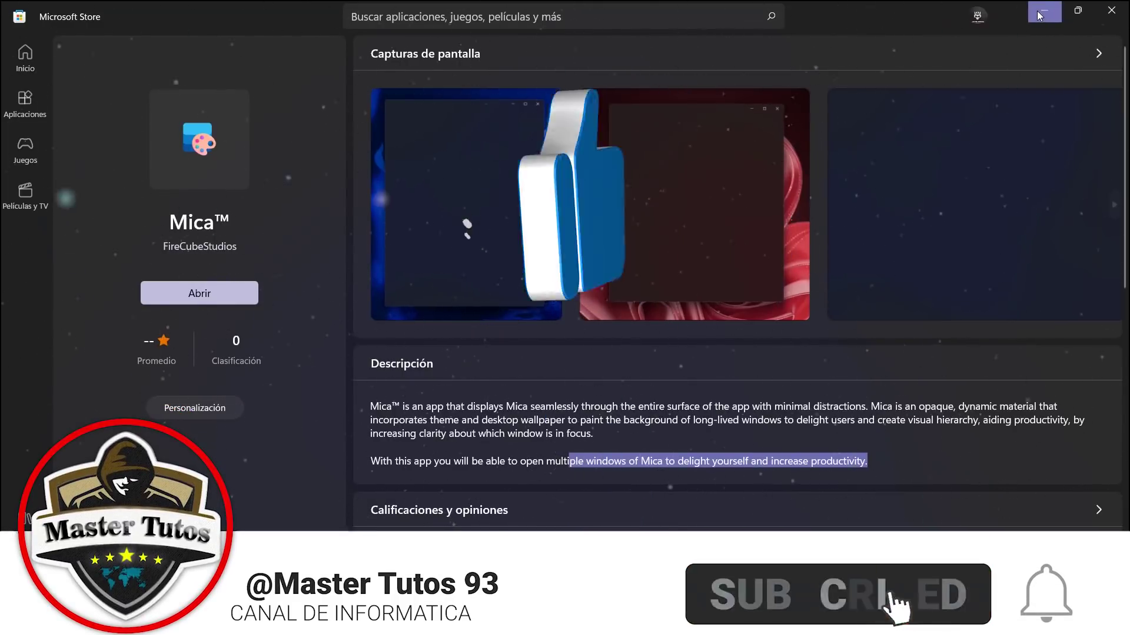
Minimise Microsoft Store and move the File Explorer window down to the taskbar to uncover the three Mica windows
click(1041, 10)
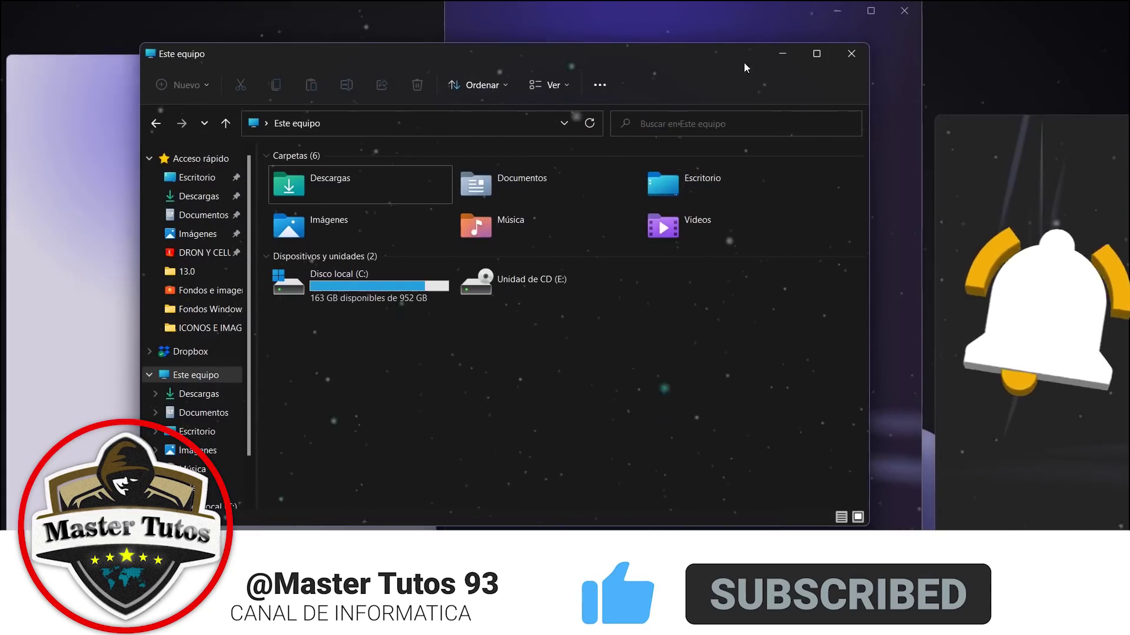
drag(744, 62, 850, 284)
drag(782, 357, 799, 598)
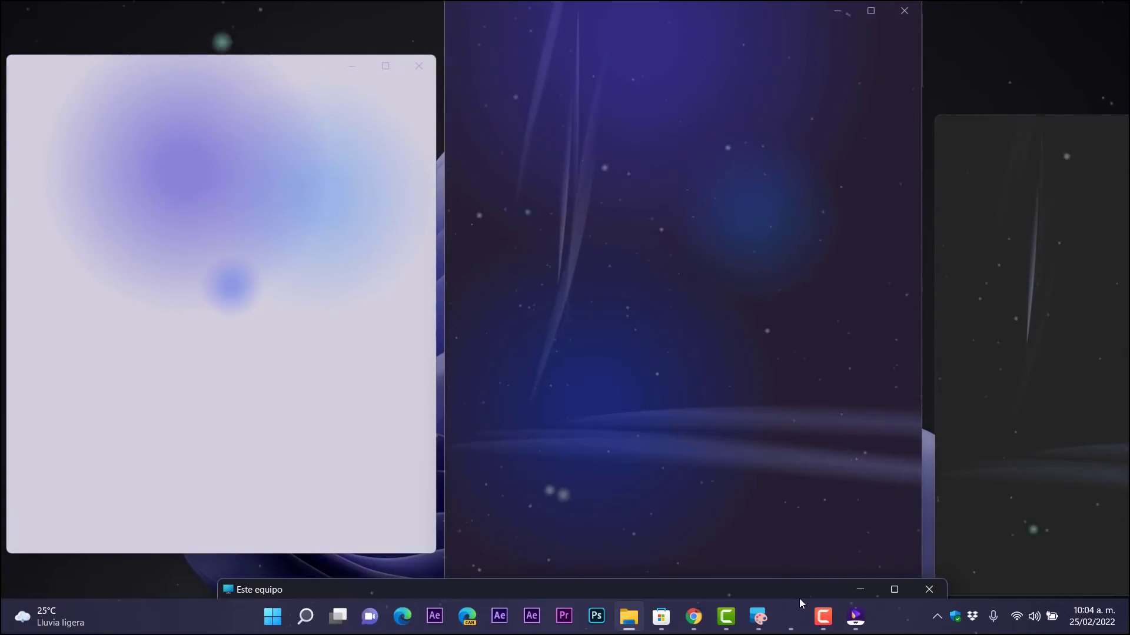